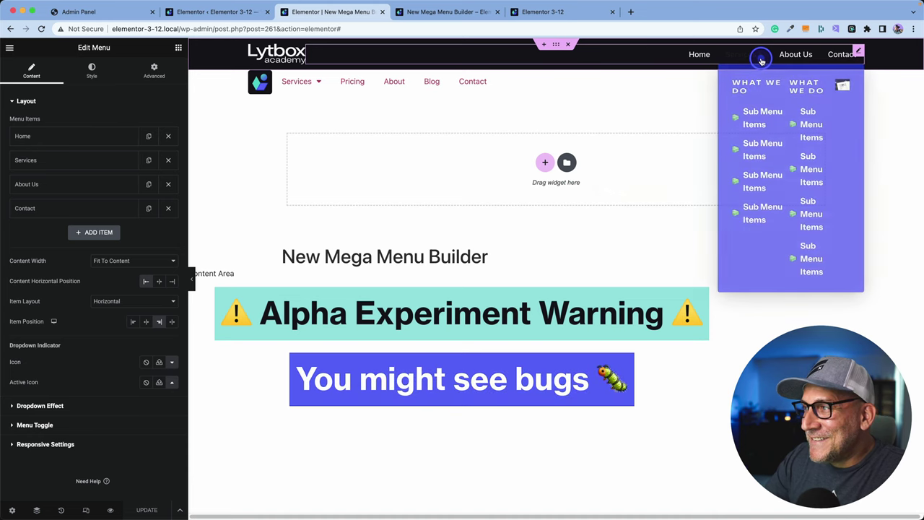
Preview the Services mega menu in the finished header by opening and closing its dropdown content
click(761, 59)
click(761, 59)
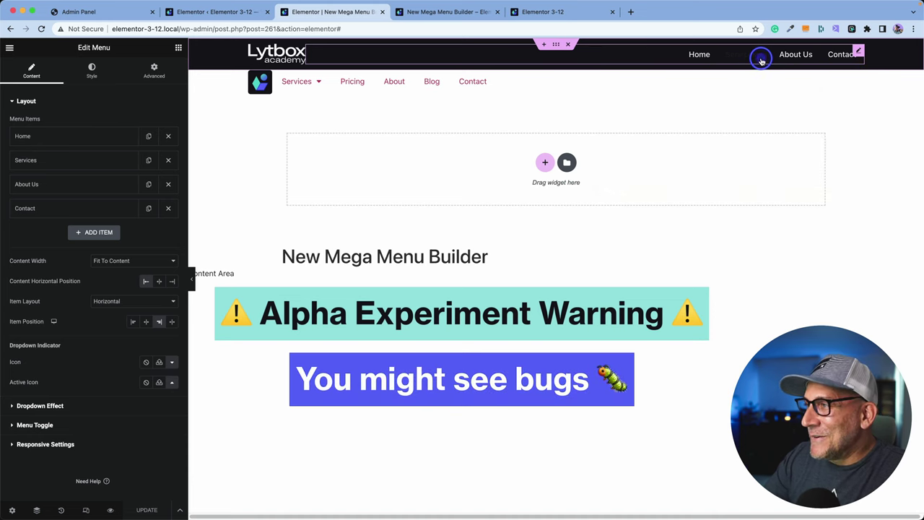
click(761, 59)
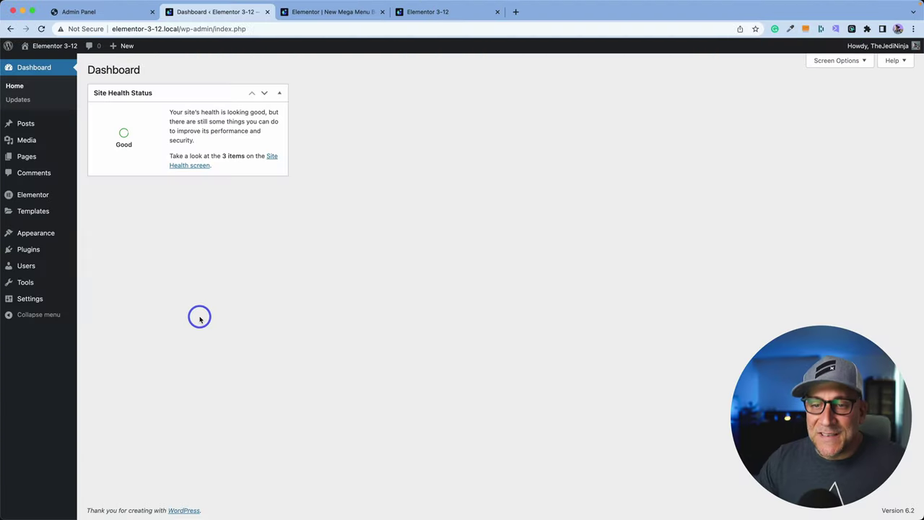
Open the Features section of the Elementor settings and check the Menu and Nested Elements experiments
click(91, 193)
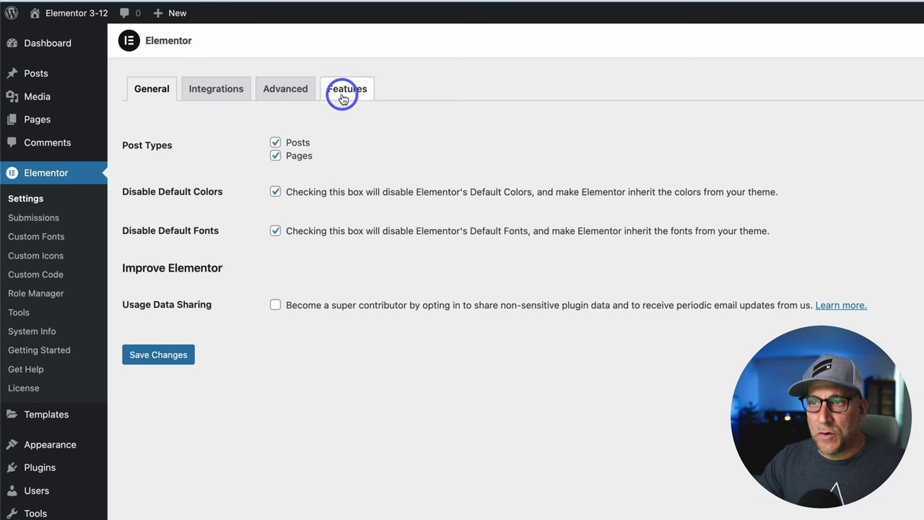
click(343, 98)
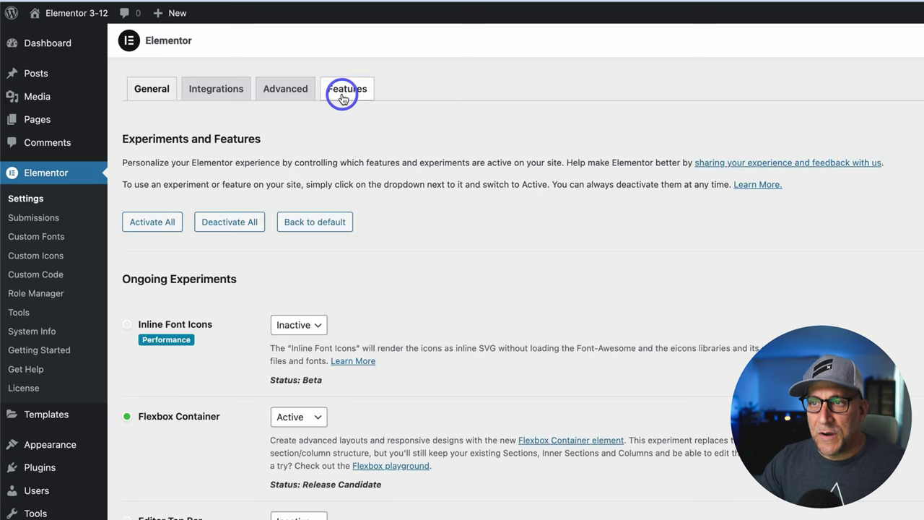
scroll(215, 473, down, 10)
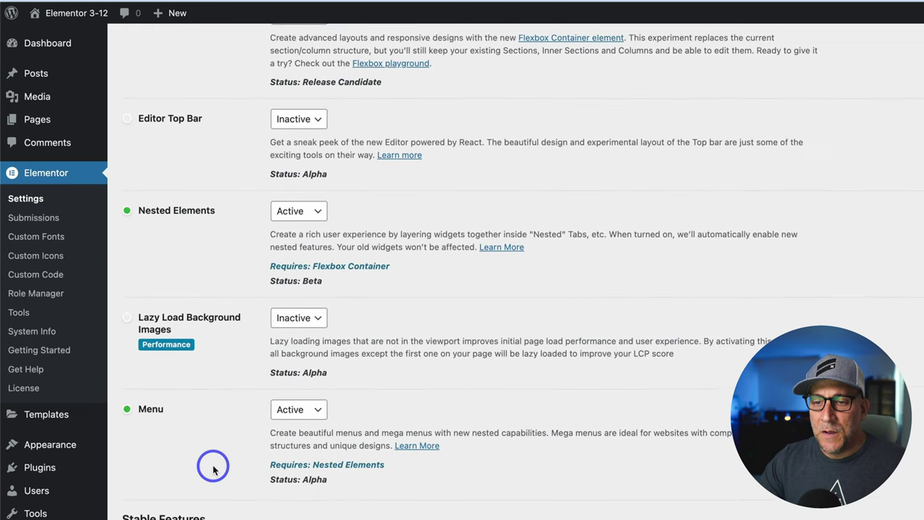
double_click(149, 401)
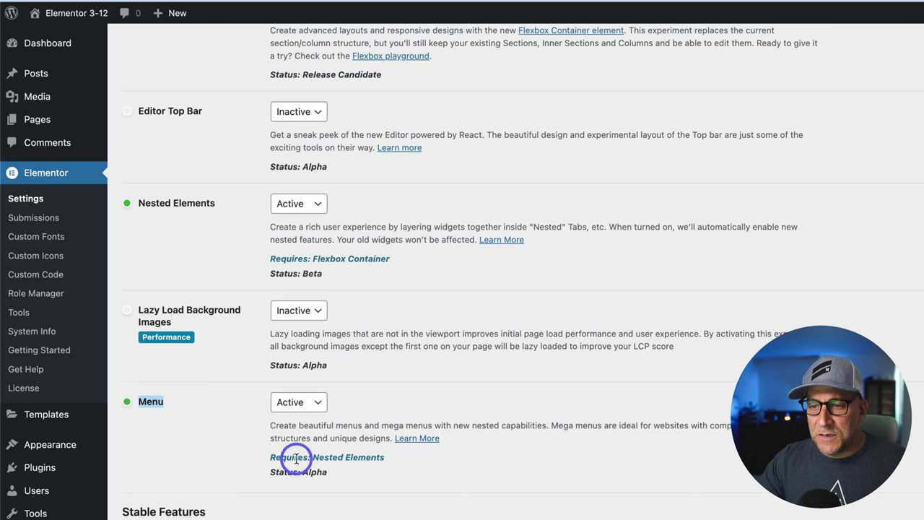
scroll(248, 346, up, 3)
drag(233, 357, 135, 358)
scroll(165, 357, down, 3)
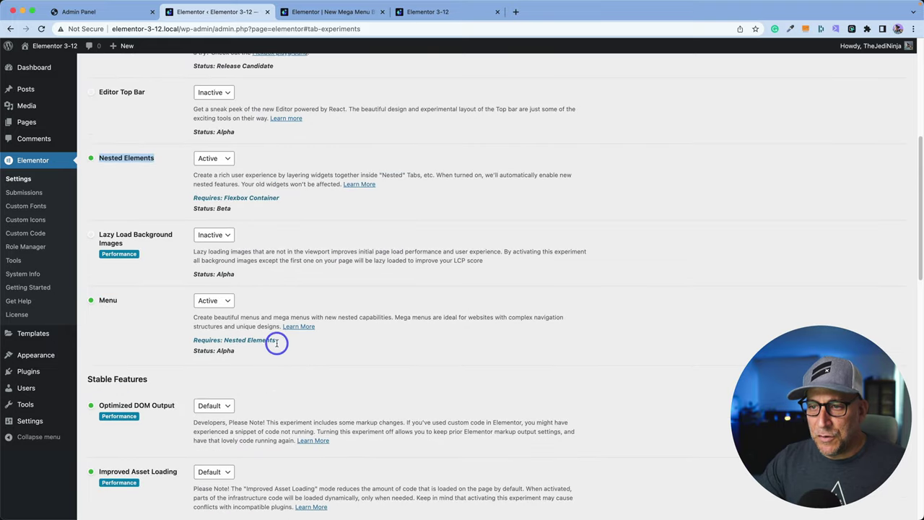
Examine the Menu experiment's requirement and status, and look over the Stable Features and Ongoing Experiments
drag(277, 344, 192, 342)
click(184, 346)
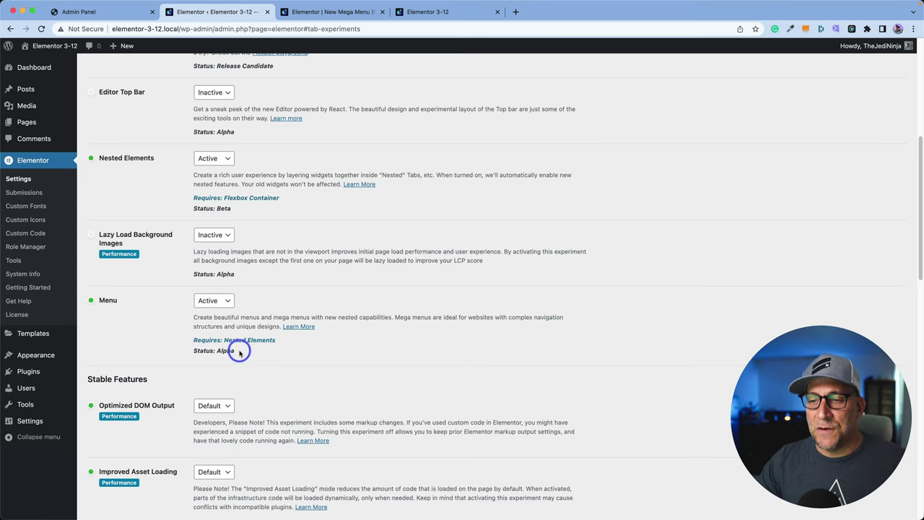
drag(248, 355, 192, 351)
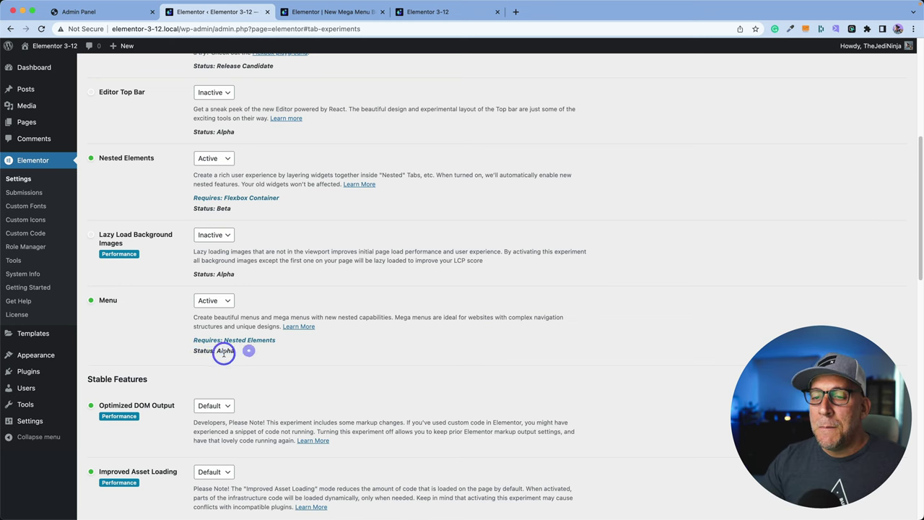
click(179, 354)
scroll(178, 351, down, 3)
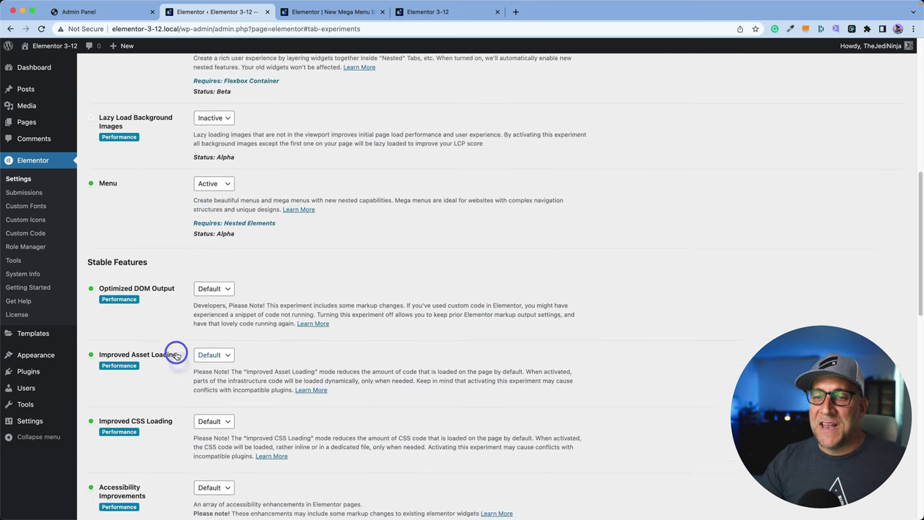
drag(156, 265, 96, 262)
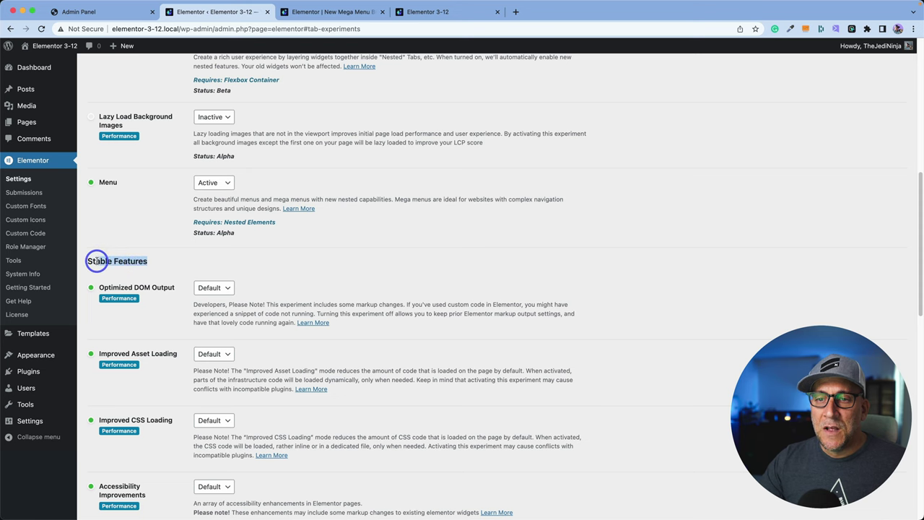
scroll(217, 144, up, 5)
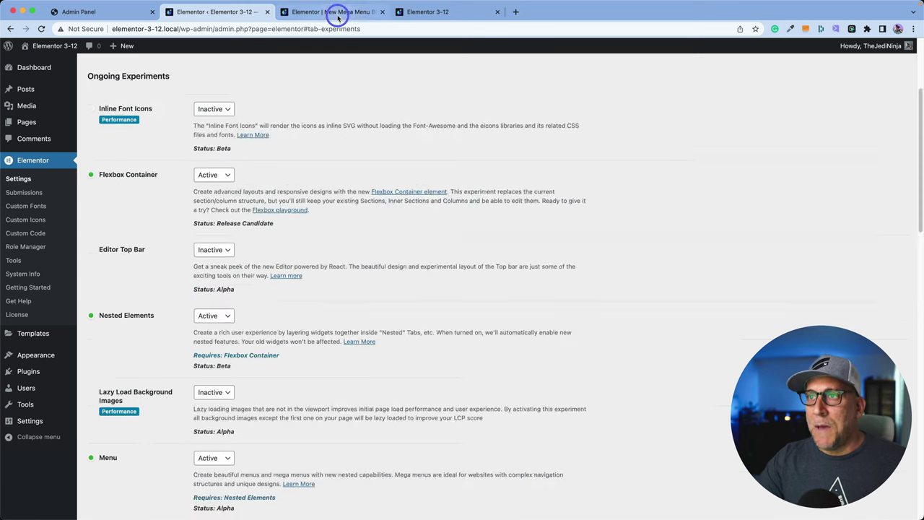
Switch to the New Mega Menu Builder page in the editor, select the header container, and show the widget library
click(333, 12)
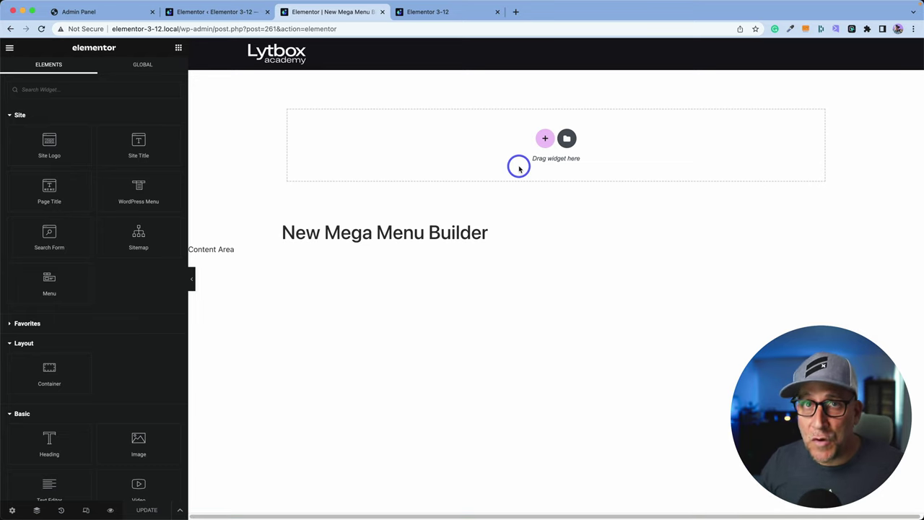
click(555, 47)
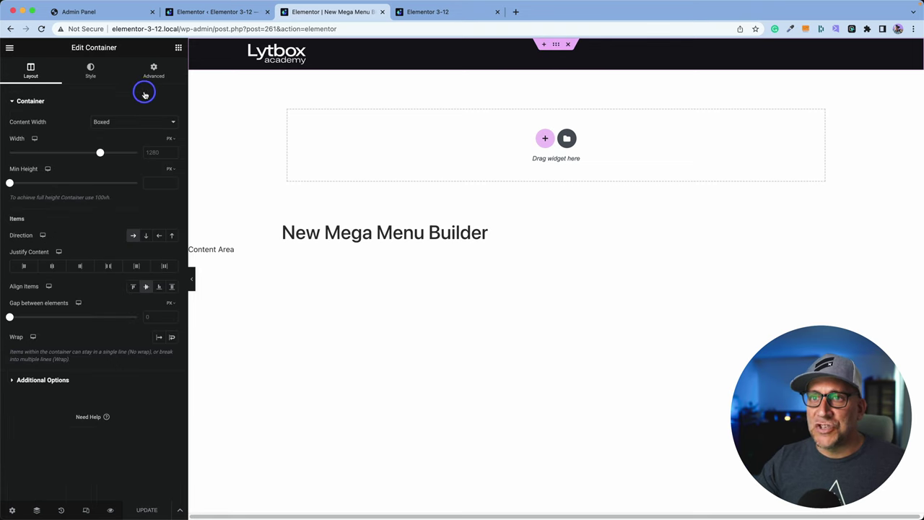
click(176, 48)
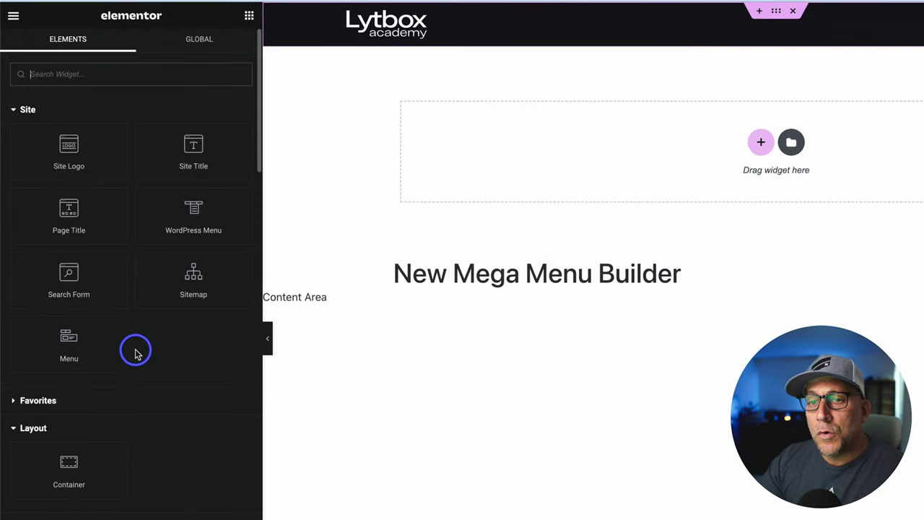
Compare the Menu and WordPress Menu widgets in the Site category
drag(91, 356, 88, 360)
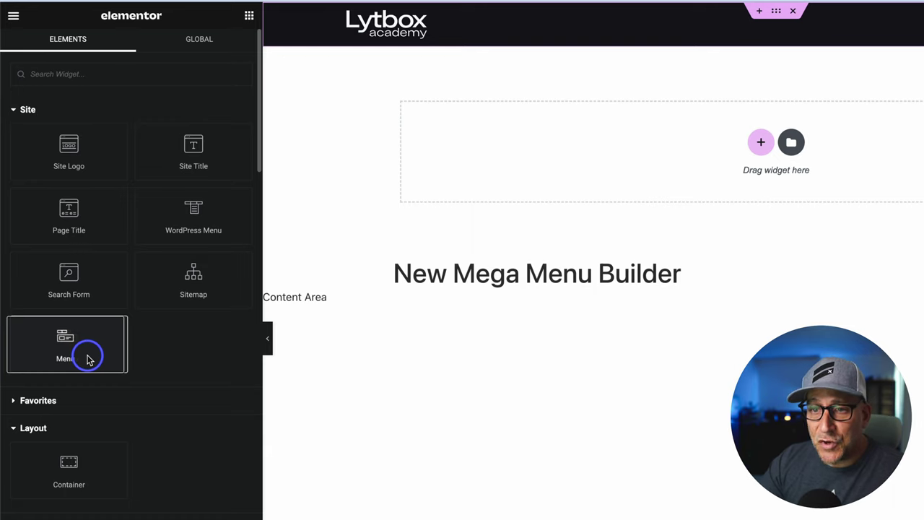
drag(88, 359, 194, 235)
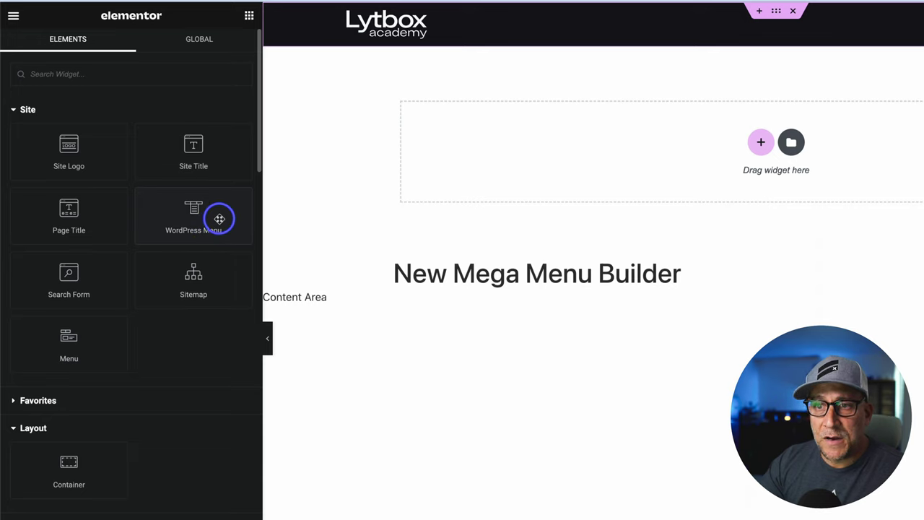
drag(219, 218, 221, 223)
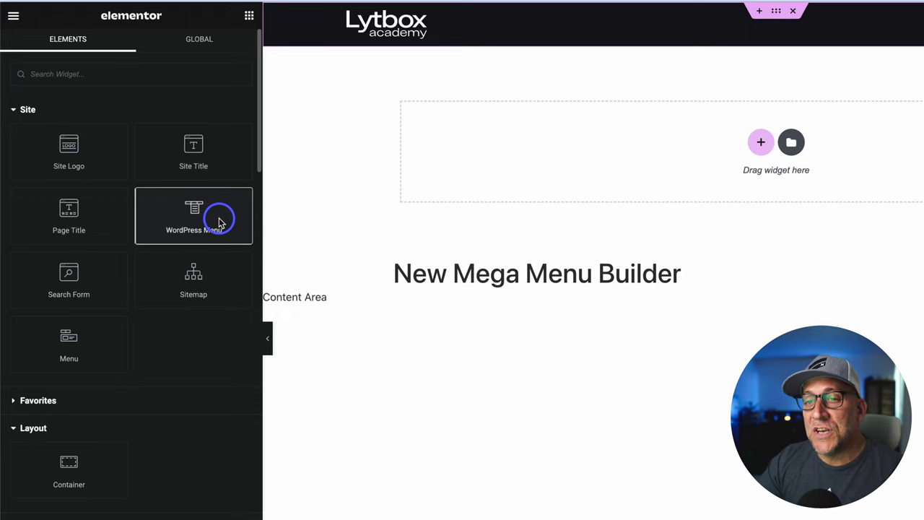
Try out a WordPress Menu widget beside the logo in the header container and delete it
drag(220, 223, 430, 30)
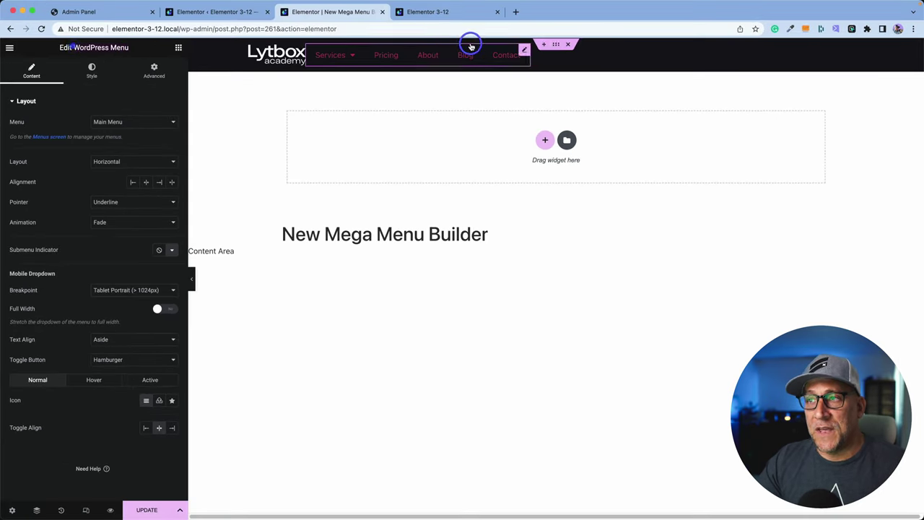
right_click(525, 51)
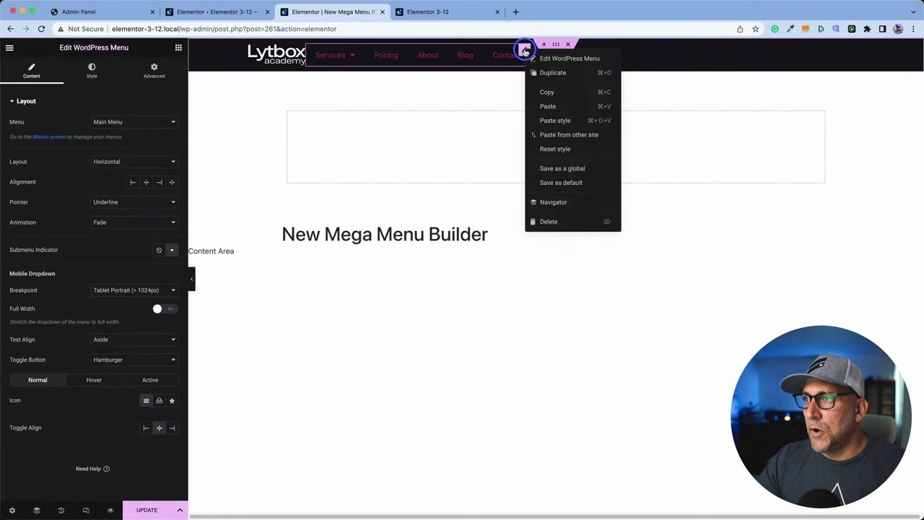
click(557, 221)
Add the Menu widget beside the header logo and set its items' normal text color to the white global color
drag(50, 283, 306, 58)
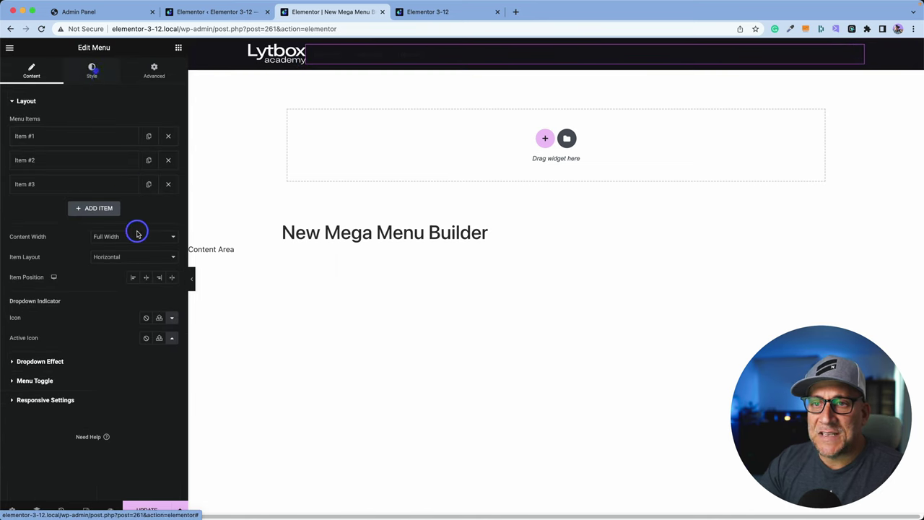
click(91, 70)
click(159, 223)
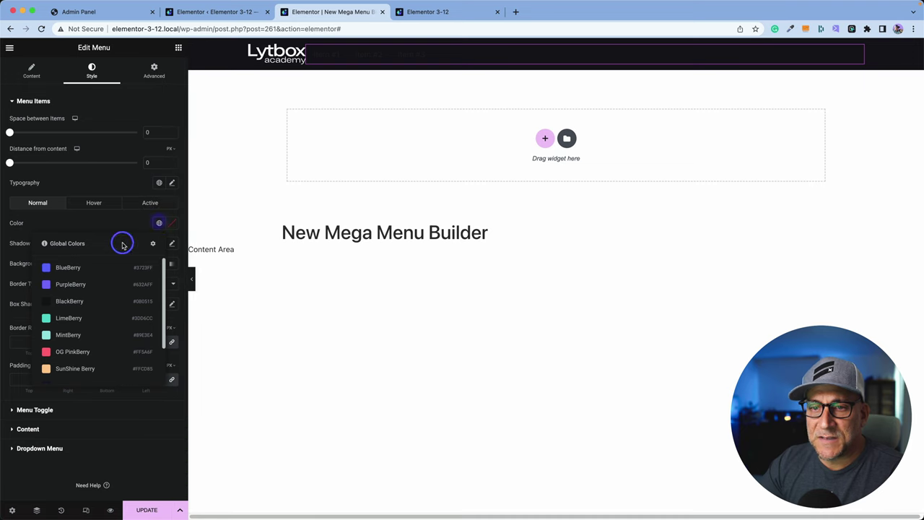
scroll(109, 267, down, 2)
click(70, 340)
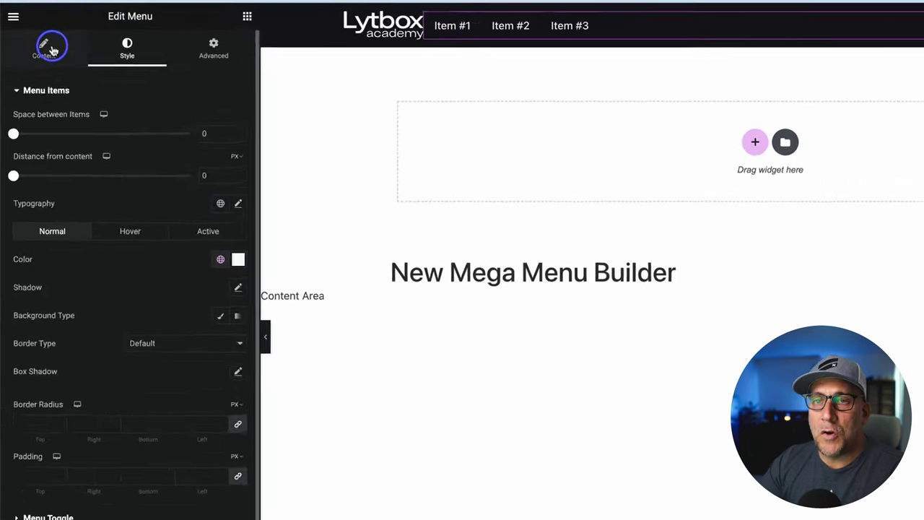
Rename the first menu item of the Menu widget to "Home"
click(52, 49)
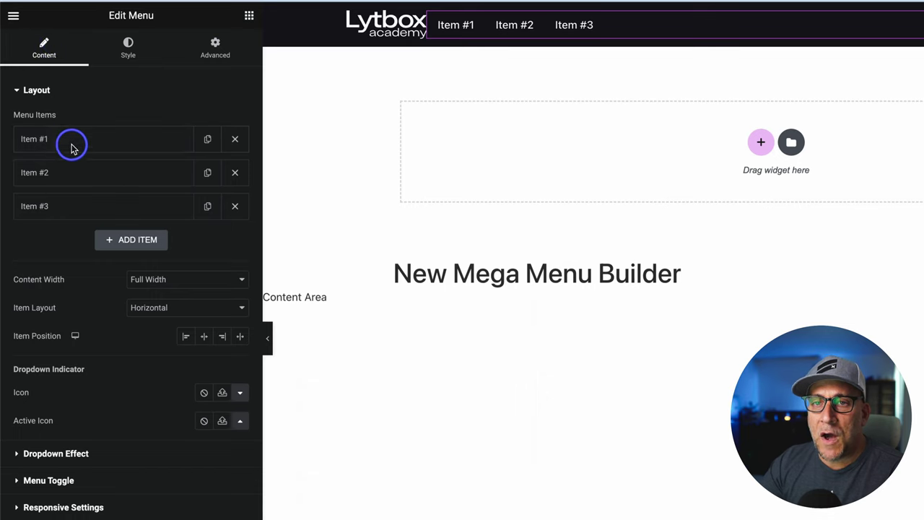
click(85, 143)
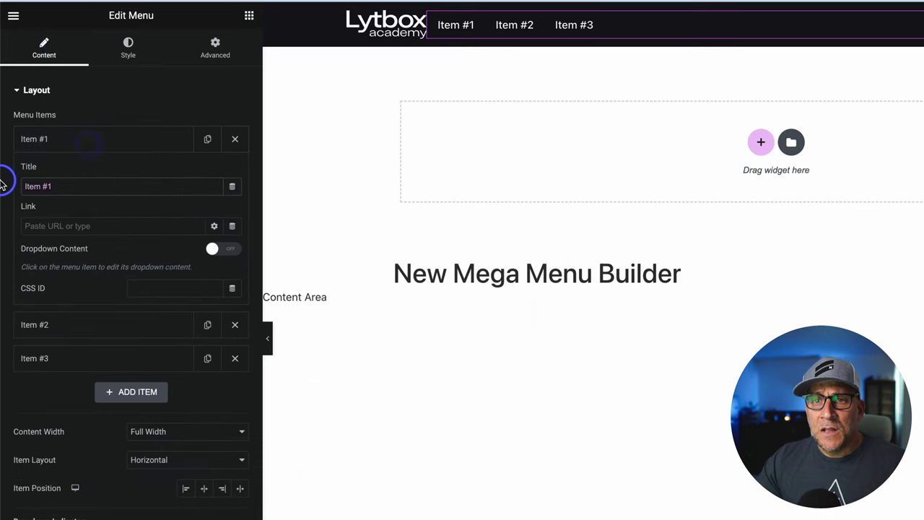
key(ctrl+a)
text(Home)
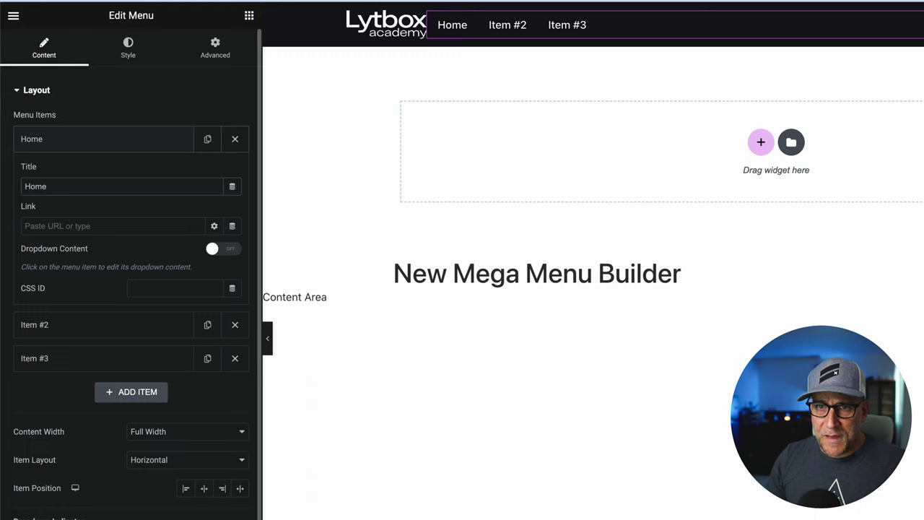
Rename the second menu item to "Services" and collapse its settings
click(97, 320)
click(36, 213)
key(ctrl+a)
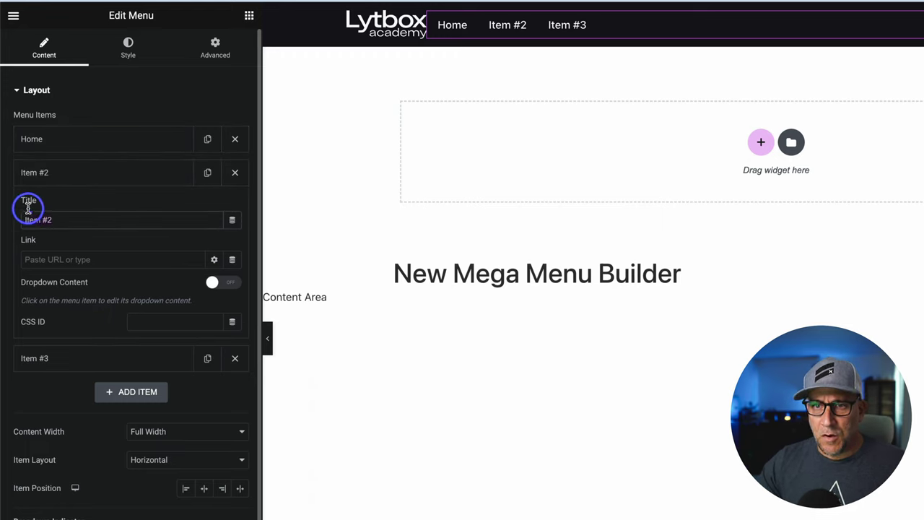
text(.Service)
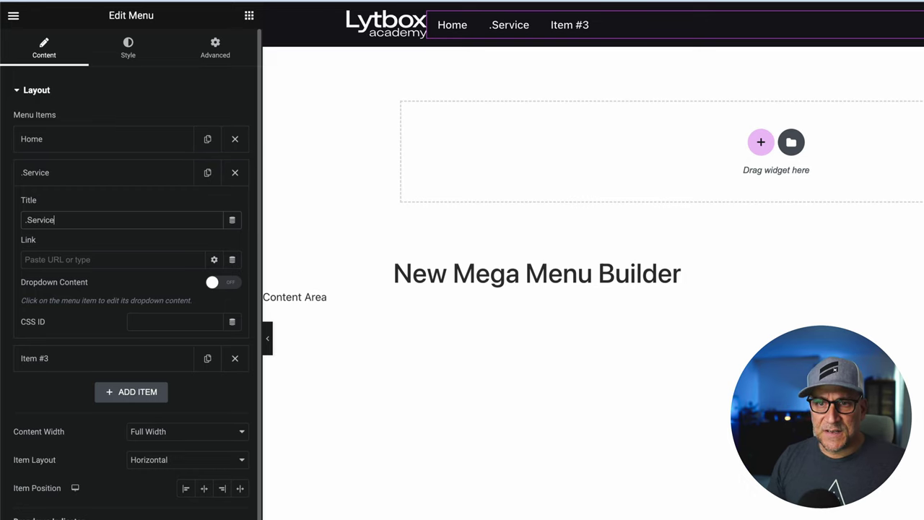
key(BackSpace)
key(BackSpace)
key(BackSpace)
key(BackSpace)
key(BackSpace)
key(BackSpace)
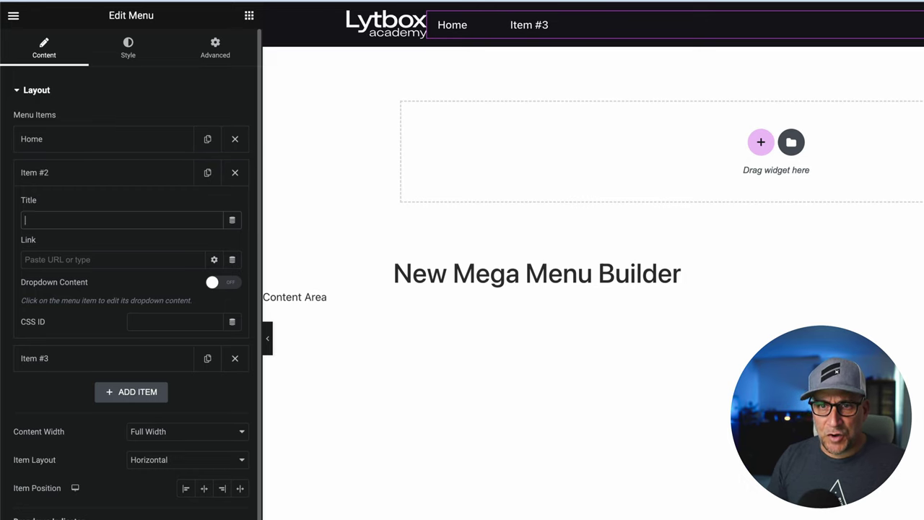
text(Services)
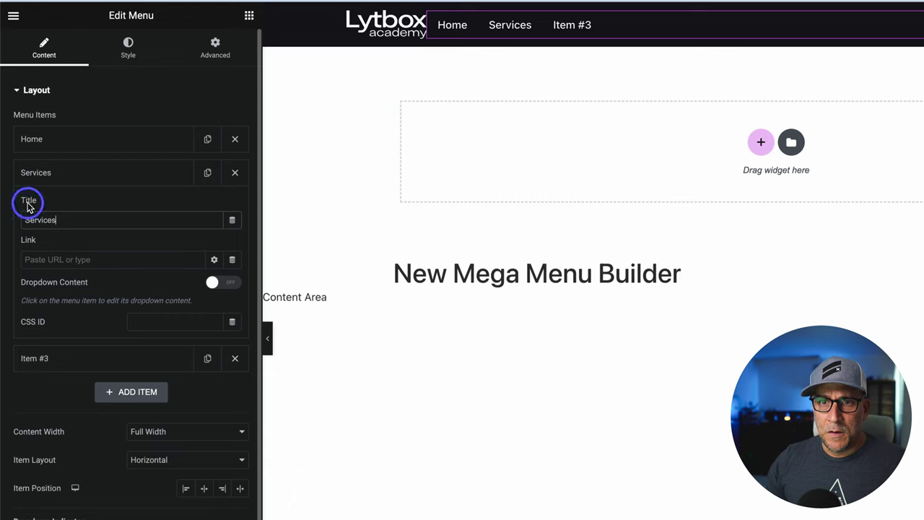
click(109, 171)
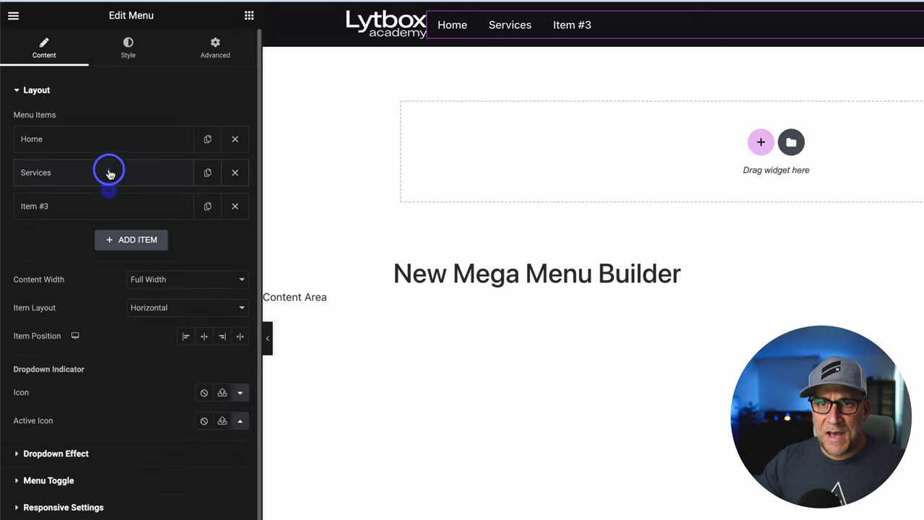
Rename the third menu item to "About Us" and collapse its settings
click(93, 207)
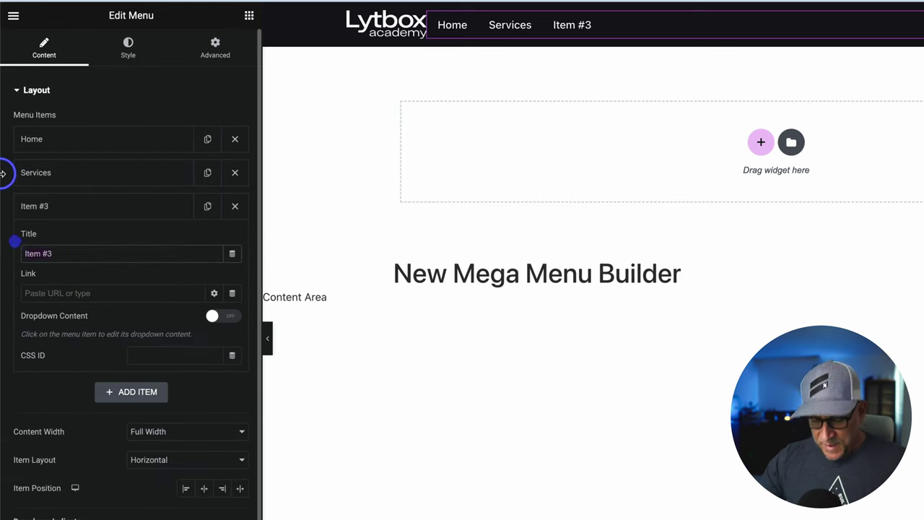
key(ctrl+a)
text(Ab)
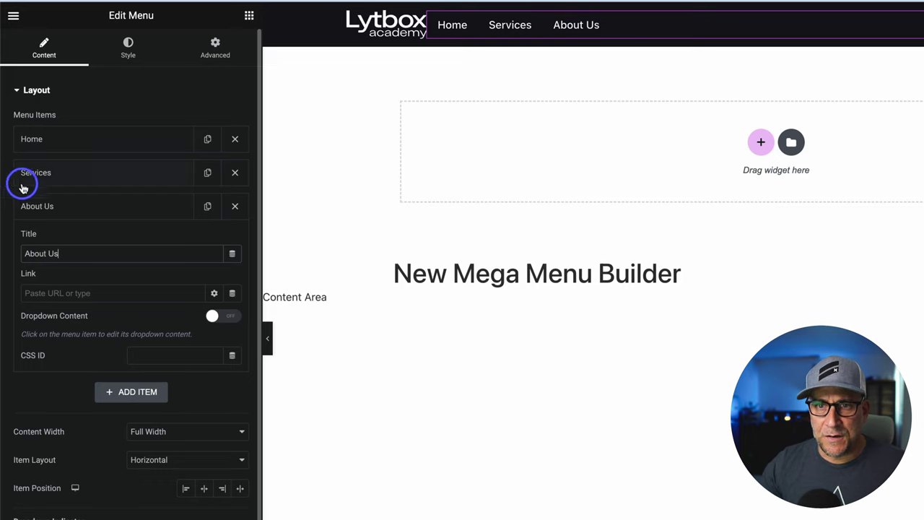
click(62, 206)
Add a fourth menu item to the Menu widget and title it "Contact"
click(117, 239)
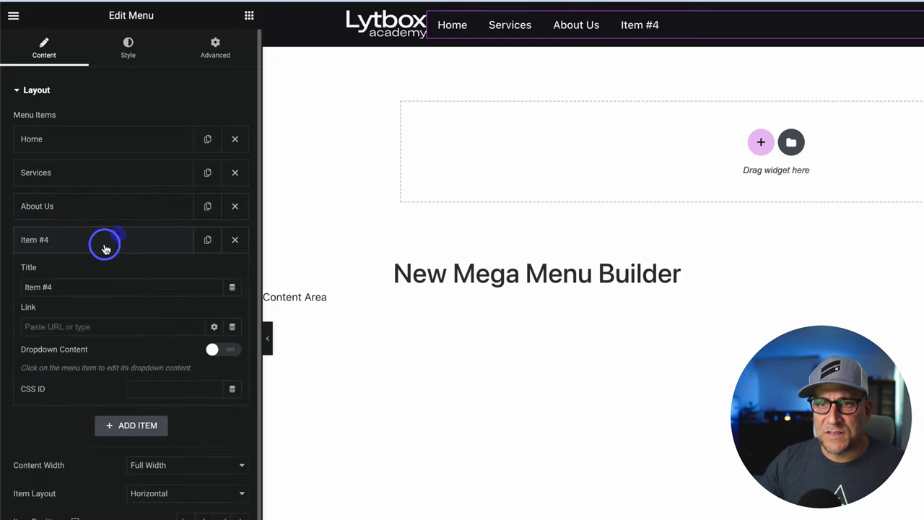
click(73, 290)
key(ctrl+a)
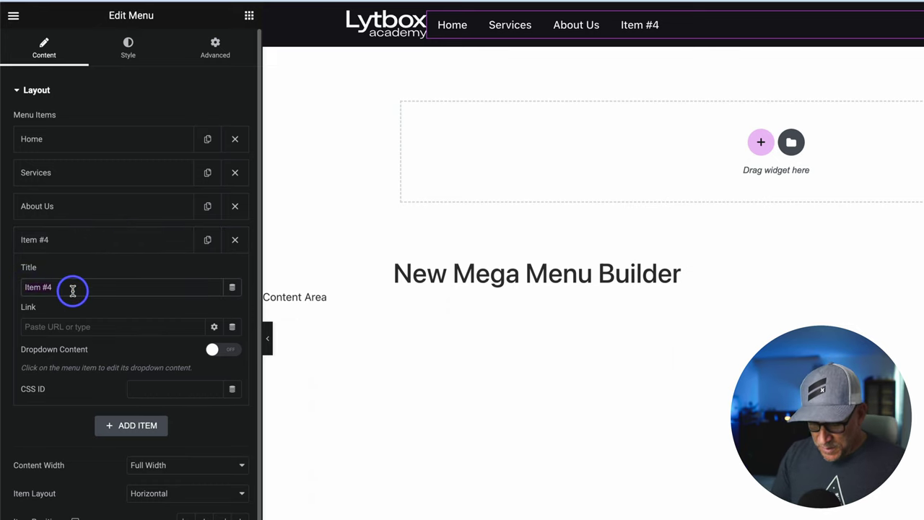
text(Contact)
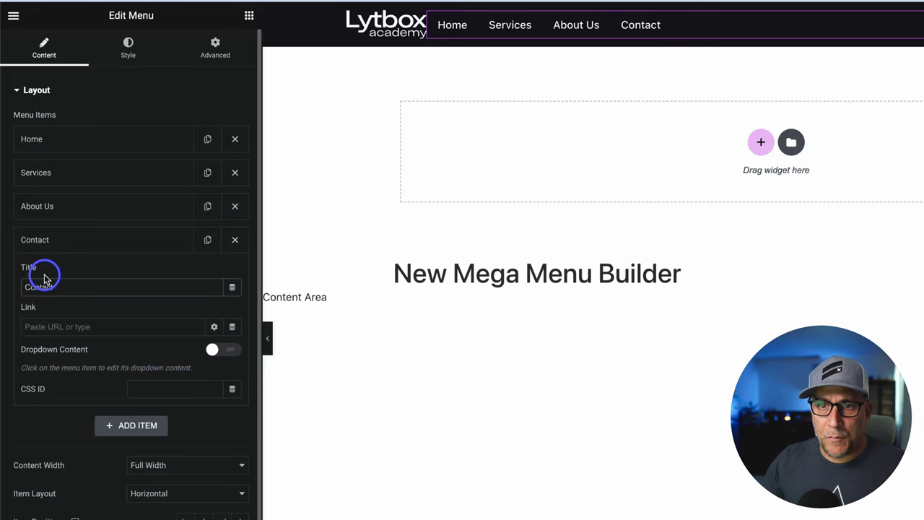
Set the link of the Home menu item to "/" and collapse its settings
click(69, 130)
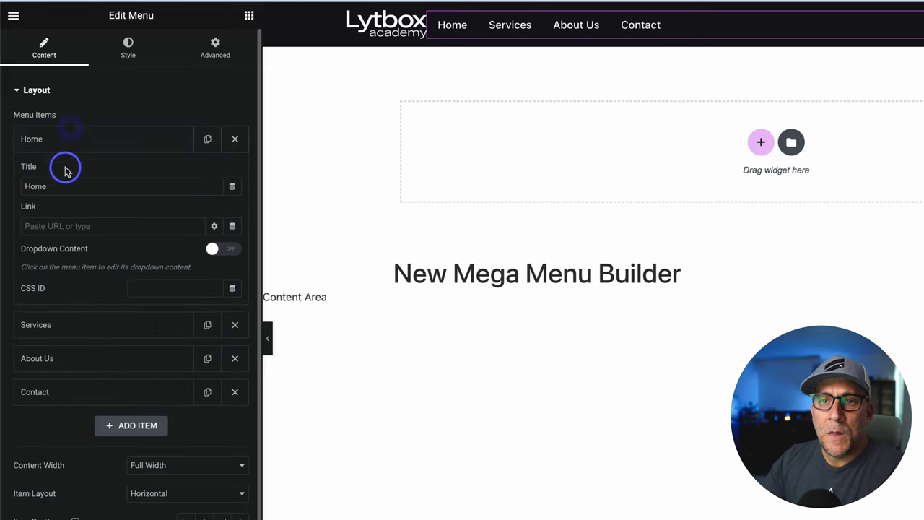
click(43, 228)
text(/)
click(65, 139)
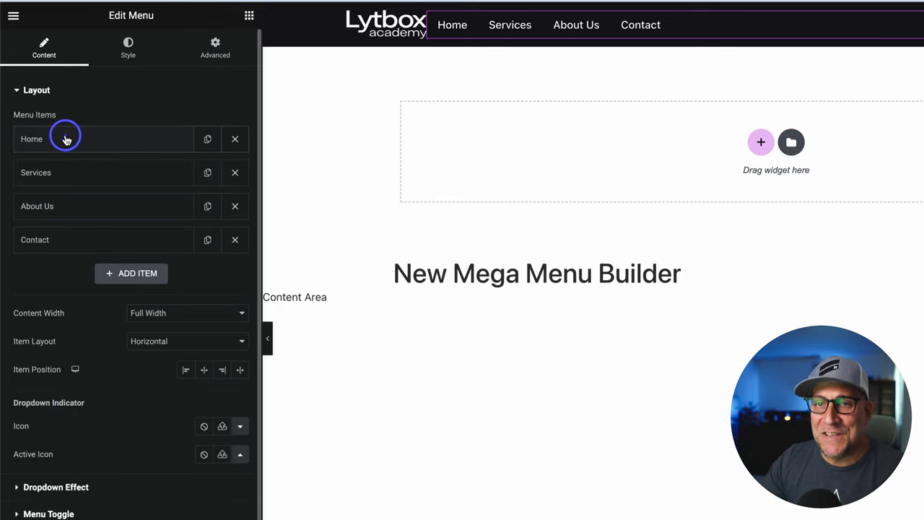
Set the link of the Services menu item to "/sevicers"
click(58, 172)
click(66, 267)
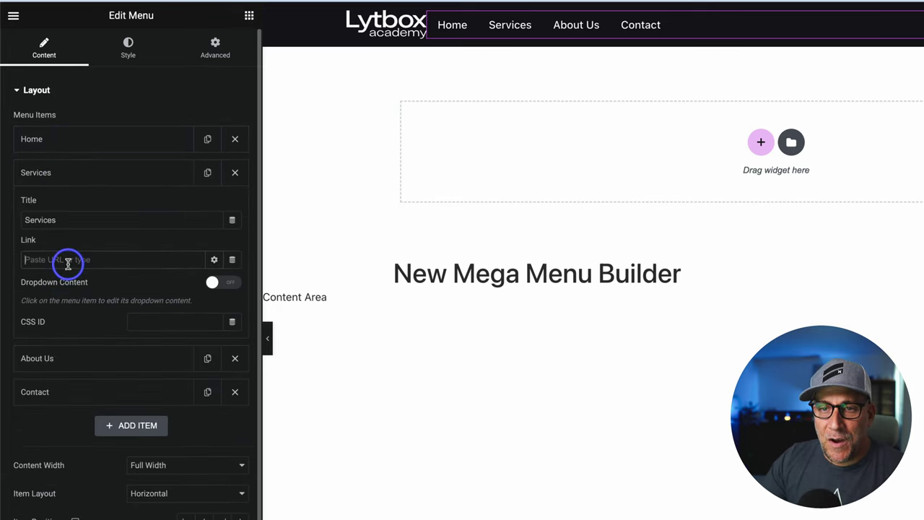
text(/sevicers)
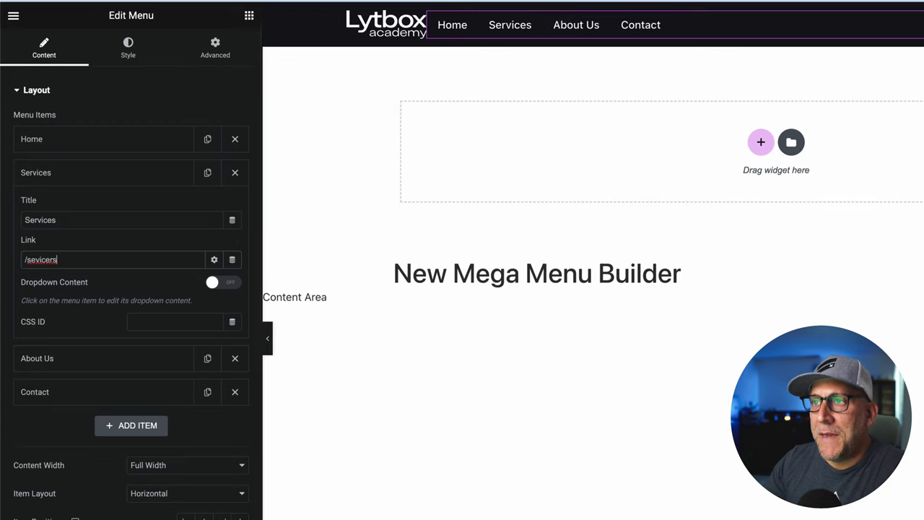
Enable dropdown content for the Services menu item and open its dropdown area on the canvas
click(509, 27)
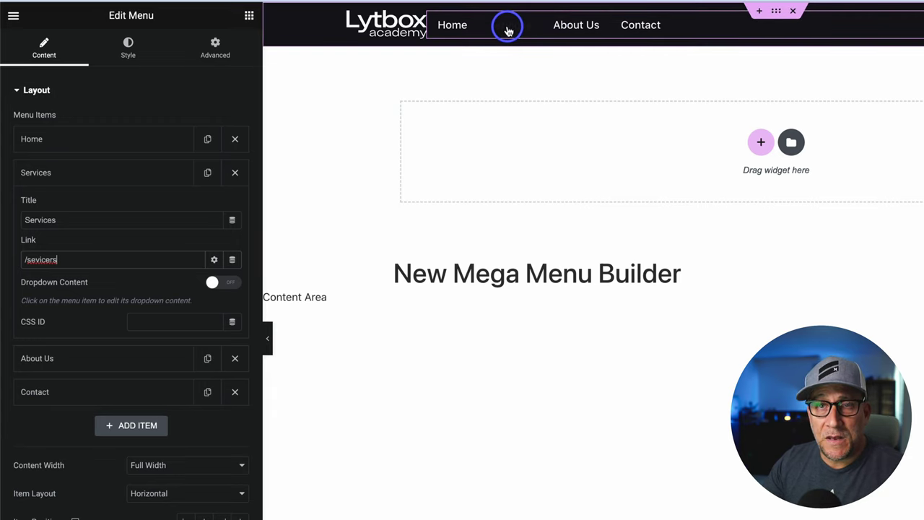
click(214, 285)
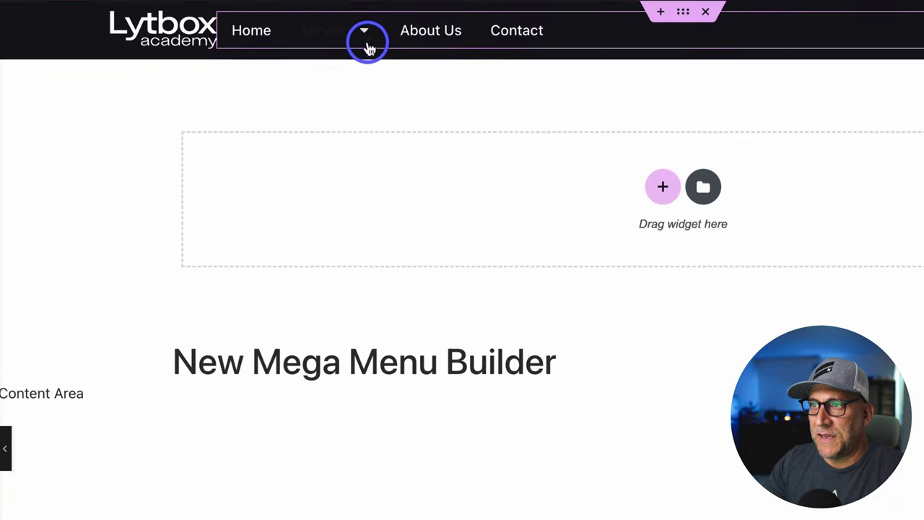
click(366, 40)
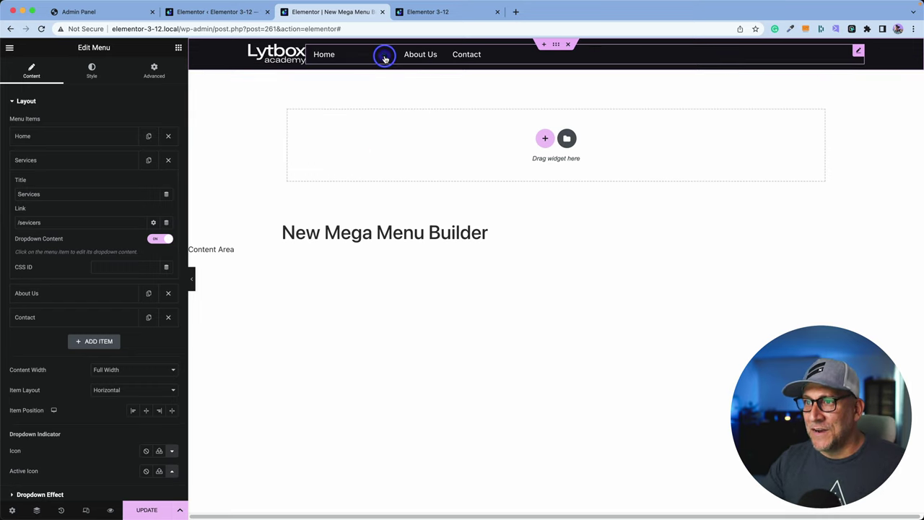
click(385, 56)
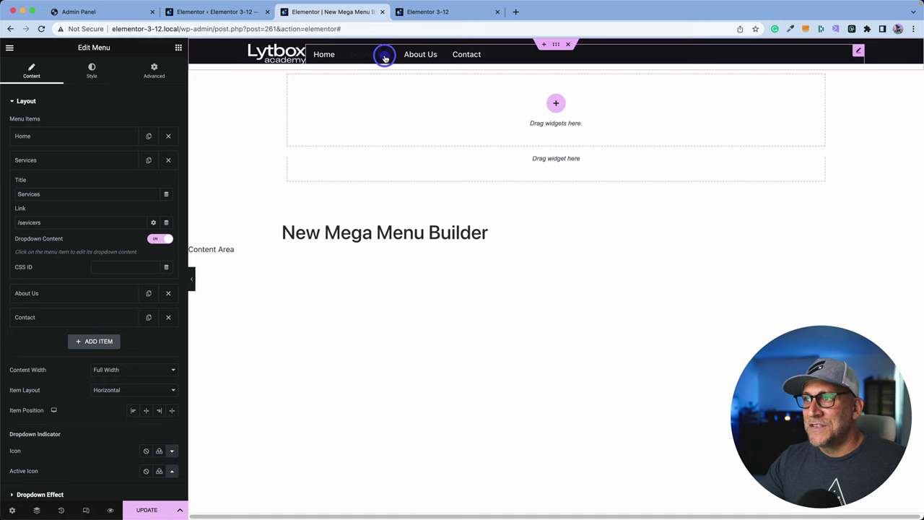
Add a Heading widget to the empty container in the Services dropdown
click(177, 48)
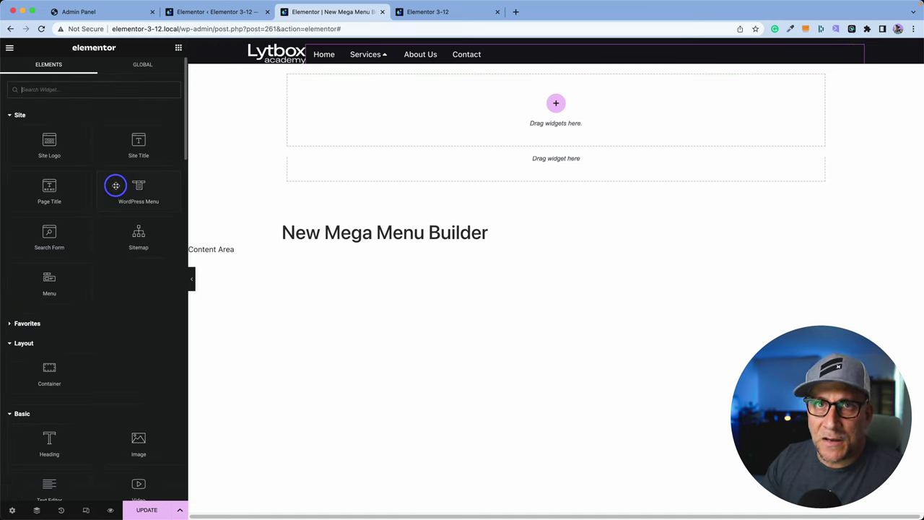
scroll(115, 183, down, 5)
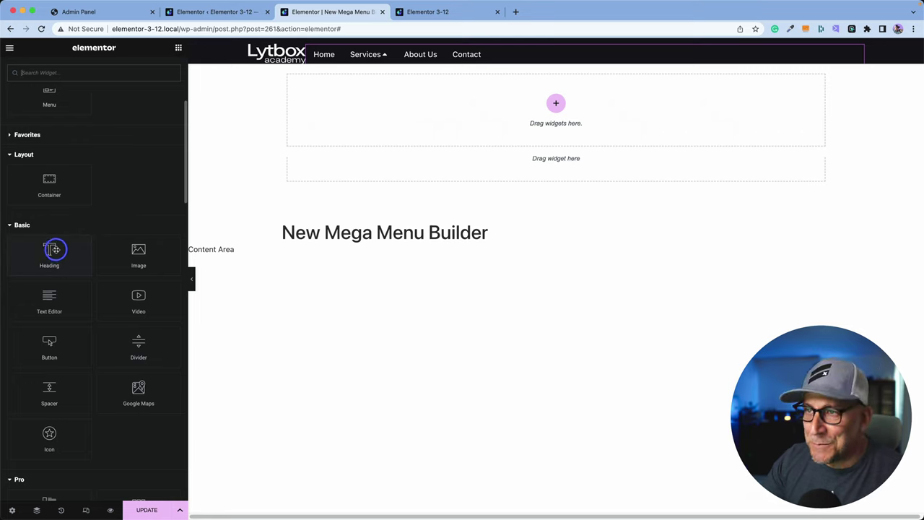
drag(52, 251, 386, 91)
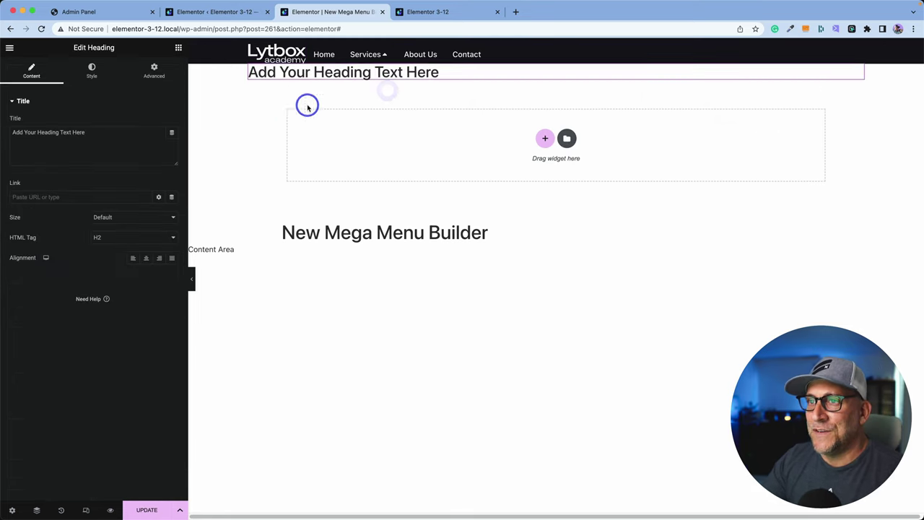
Toggle the Services dropdown repeatedly to check how its content opens and closes
click(382, 54)
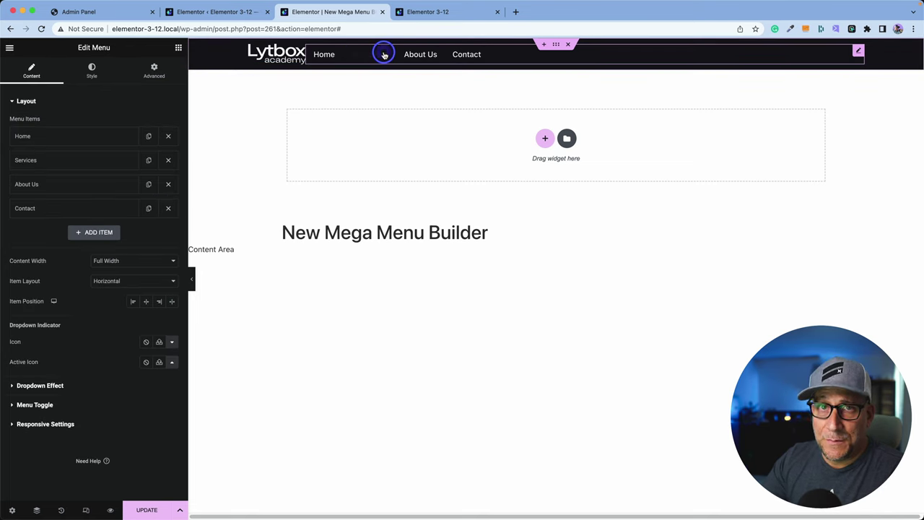
click(384, 55)
click(384, 55)
click(384, 55)
click(384, 55)
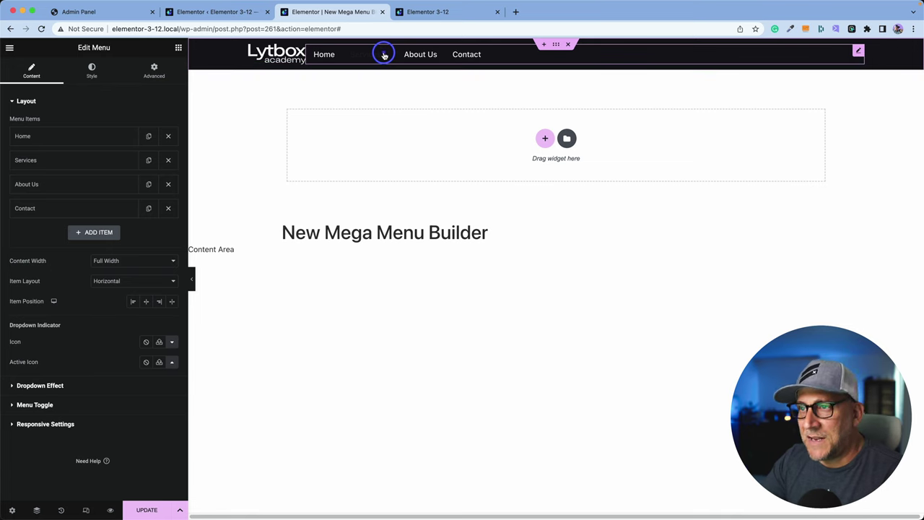
Examine the finished Services mega menu on the live homepage, close it, and return to the page editor
click(427, 14)
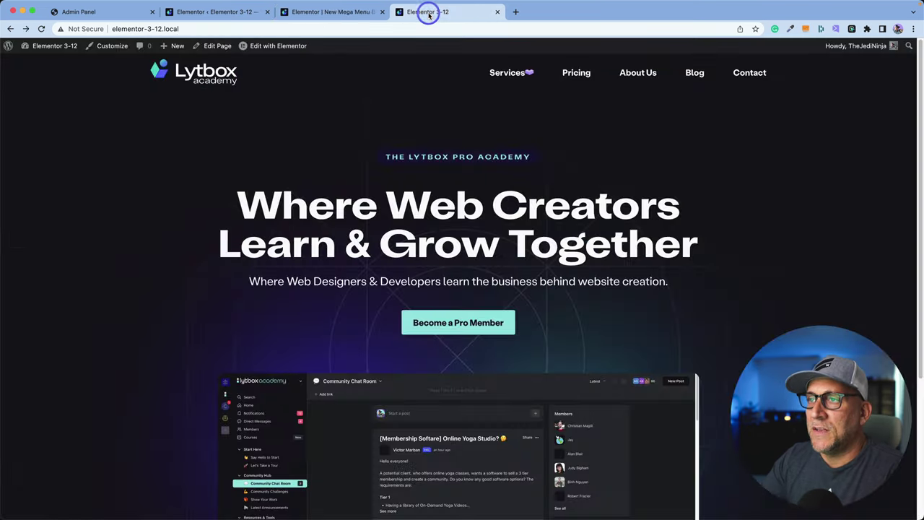
click(507, 72)
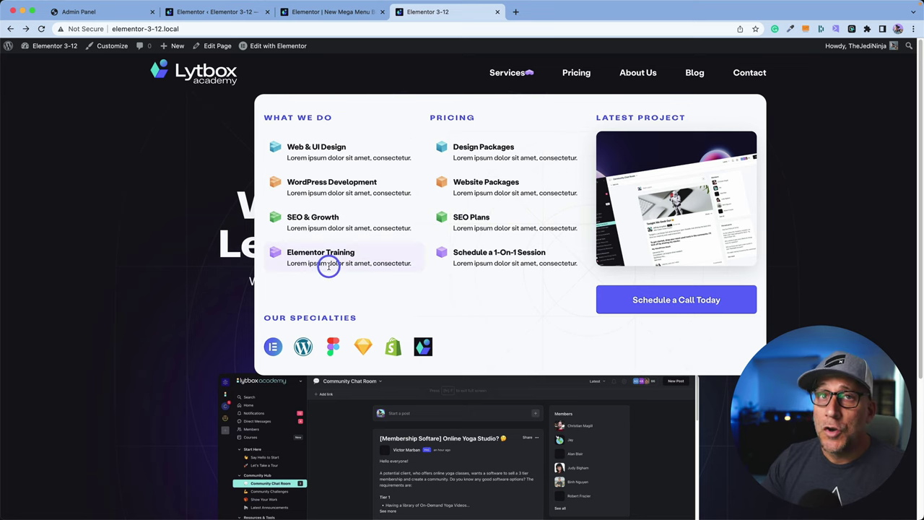
click(529, 73)
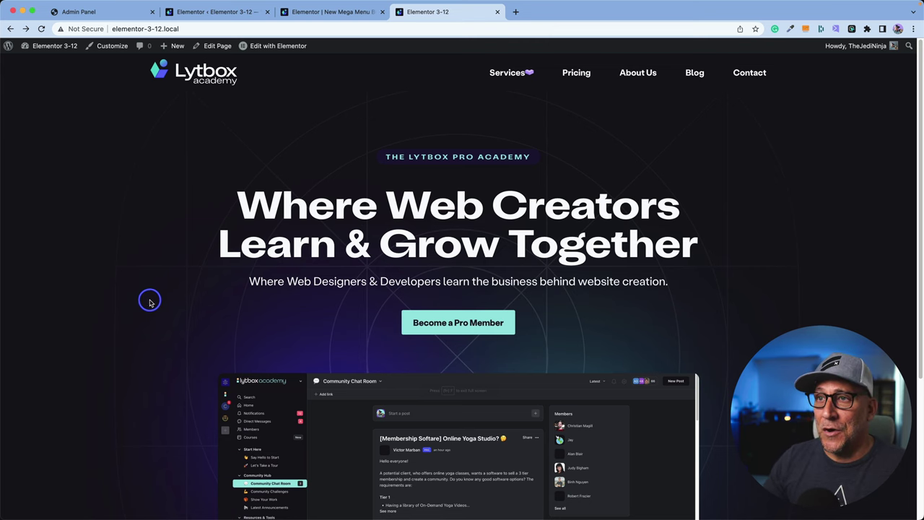
click(296, 12)
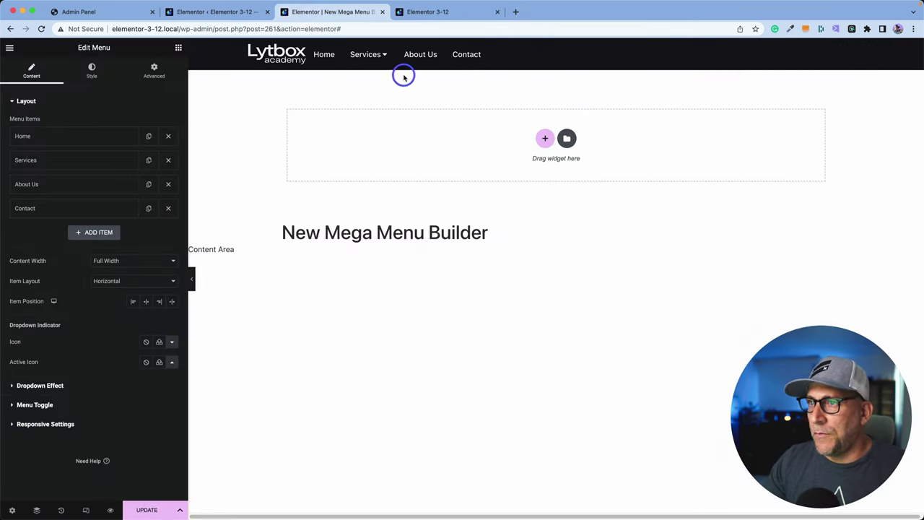
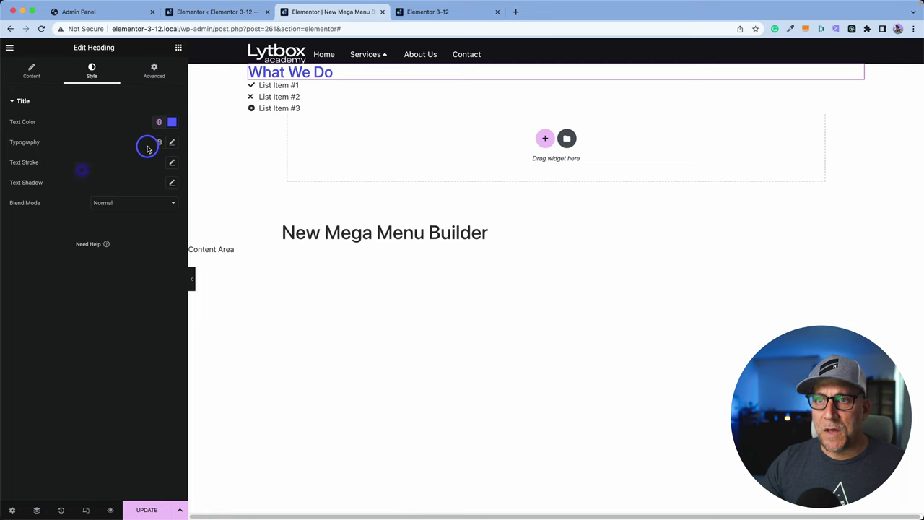
Apply the Subheader global font to the "What We Do" heading and set its bottom padding to 20 px
click(160, 142)
scroll(91, 249, down, 3)
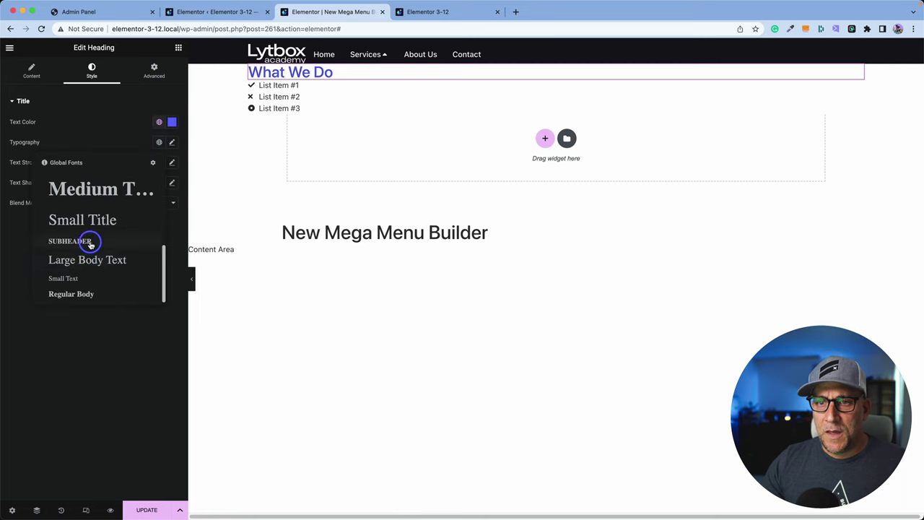
click(89, 244)
click(148, 70)
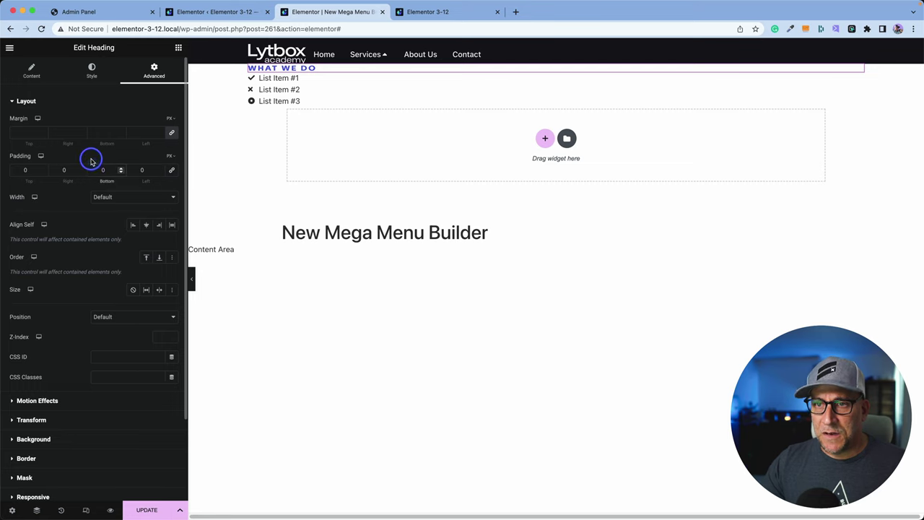
text(20)
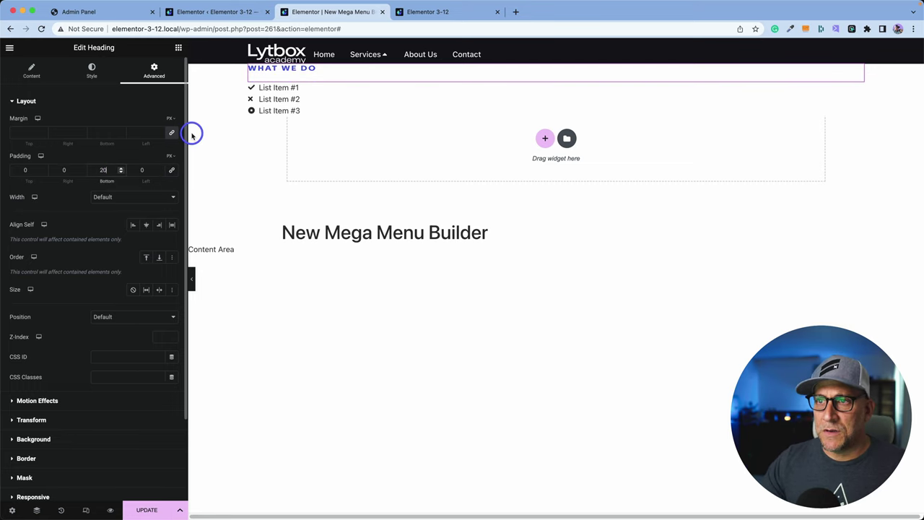
Change the text of the first Icon List item below the heading to "Sub Menu Items"
click(324, 93)
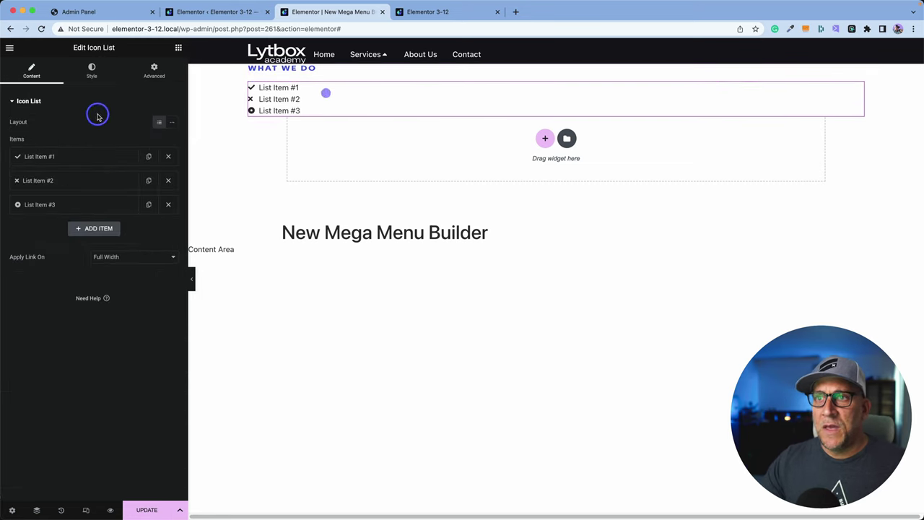
click(67, 159)
click(37, 189)
text(Sub Menu I)
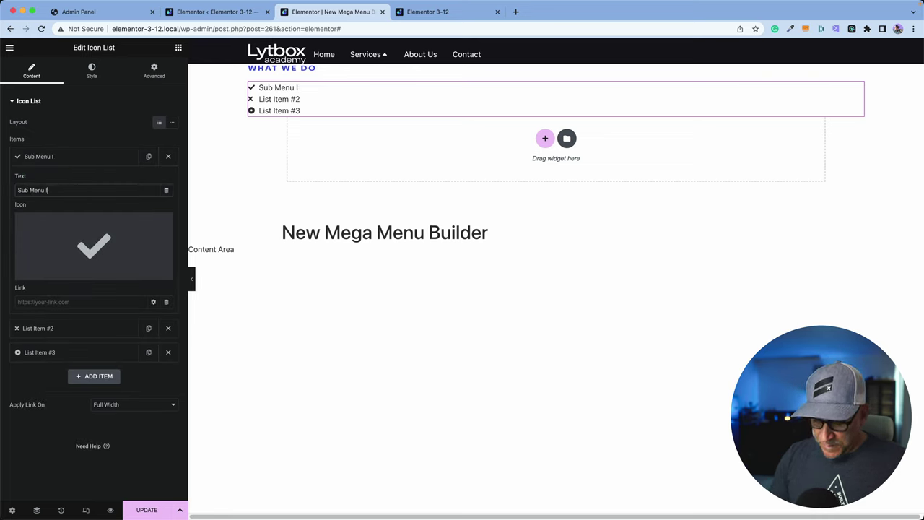
text(tems)
Replace the first list item's icon with the green cube image Group-48095382.svg and collapse the item
click(138, 272)
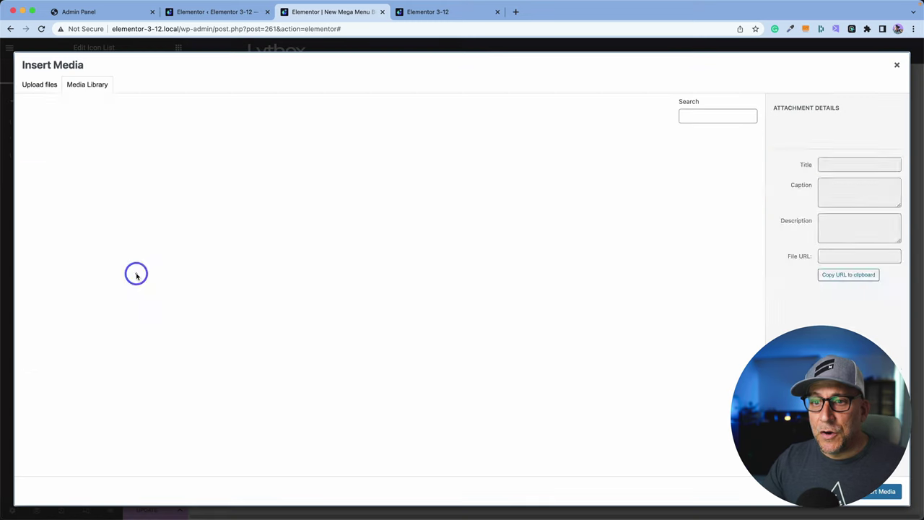
click(293, 243)
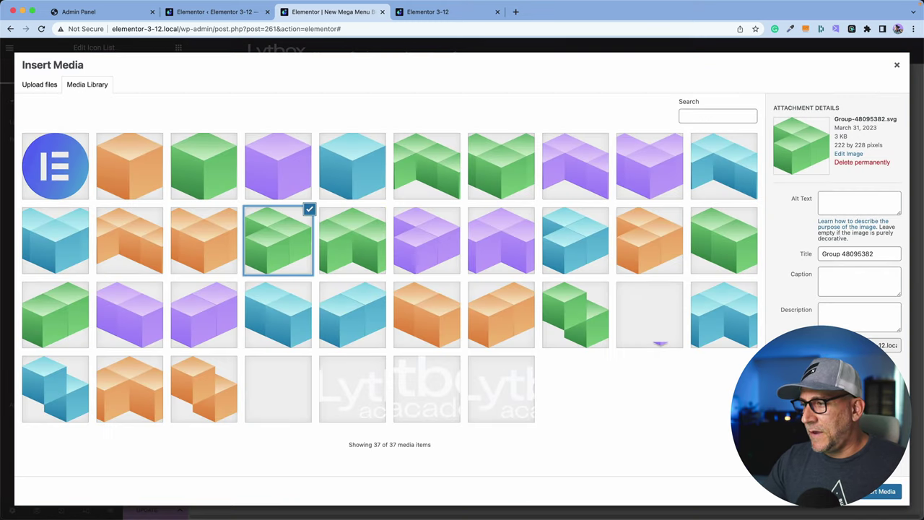
click(902, 500)
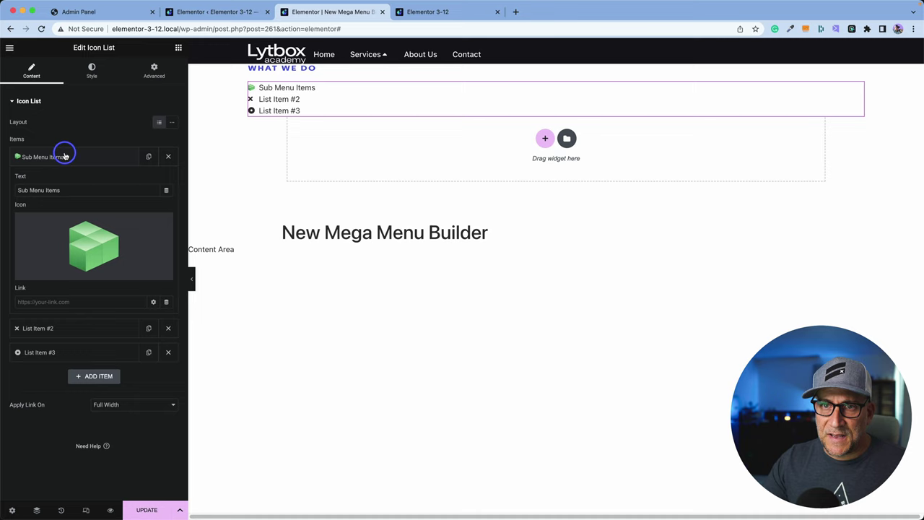
click(90, 157)
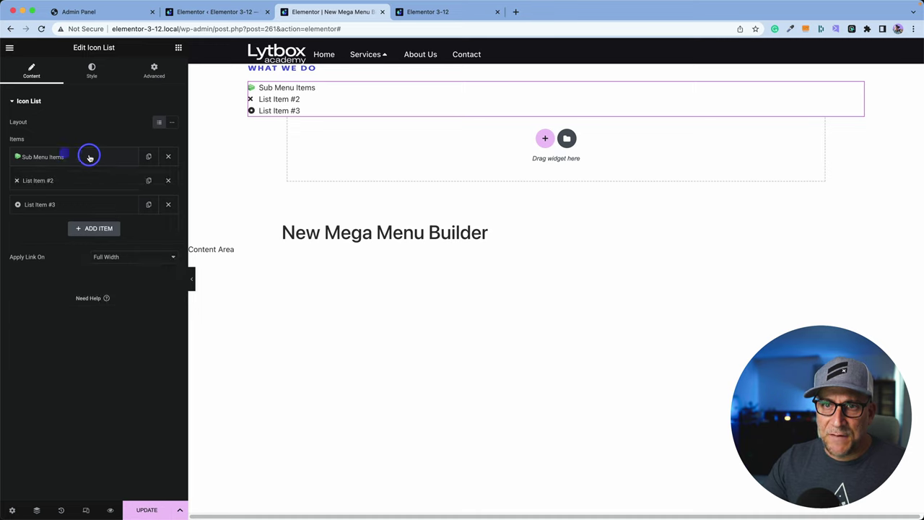
Delete the two default list items and duplicate "Sub Menu Items" until the list has four entries
click(165, 181)
click(166, 181)
click(167, 157)
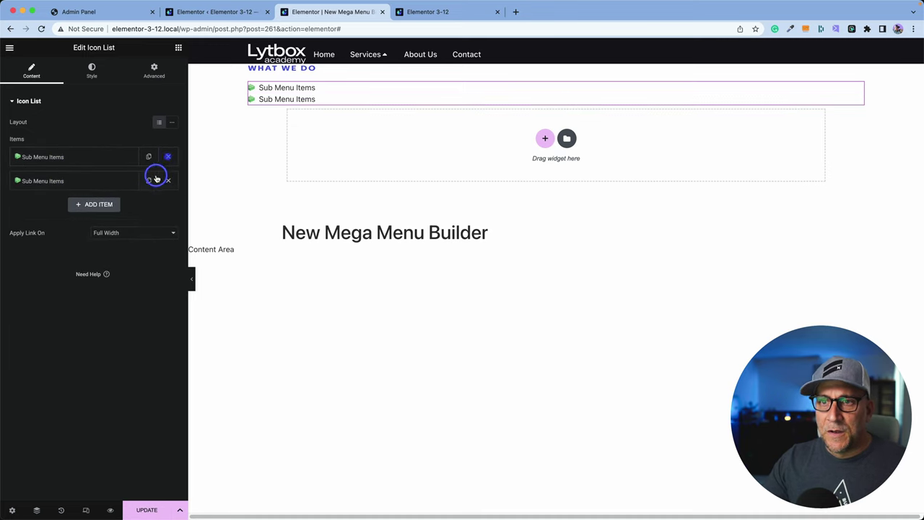
click(149, 181)
click(148, 204)
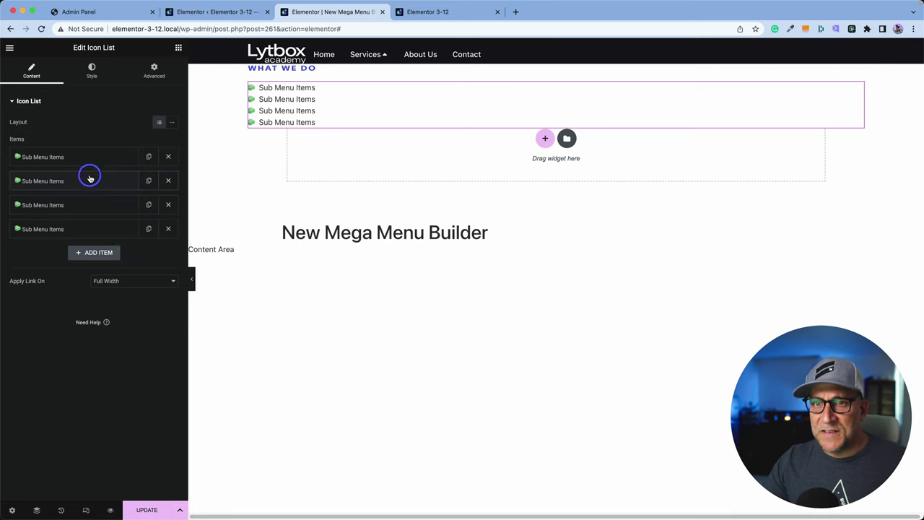
Set the space between the Icon List items to 12 px and open the list's text style settings
click(91, 71)
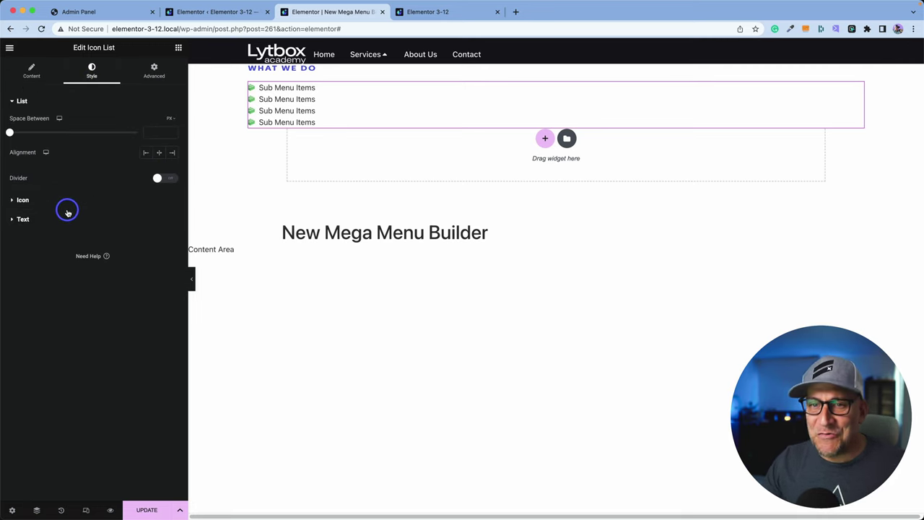
drag(13, 133, 42, 131)
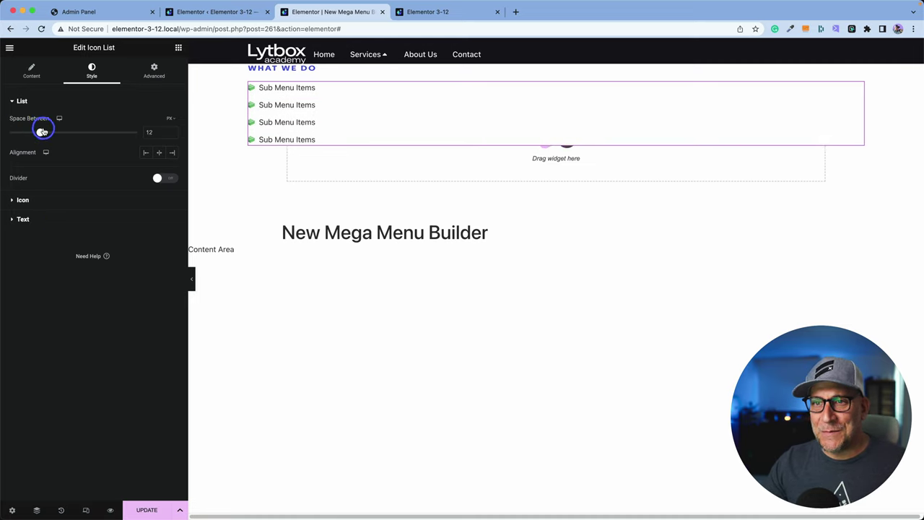
click(23, 219)
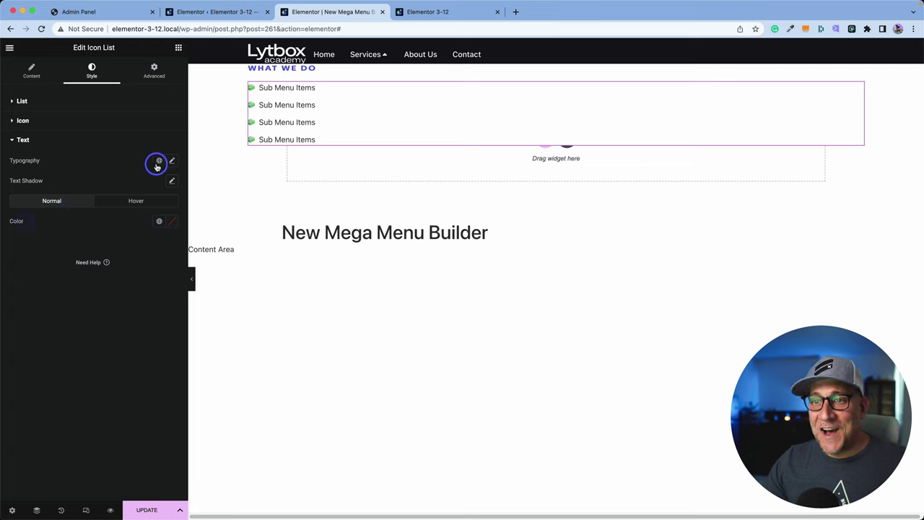
Apply a bold global typography and a black global color to the Icon List text
click(158, 162)
scroll(98, 278, down, 2)
click(97, 273)
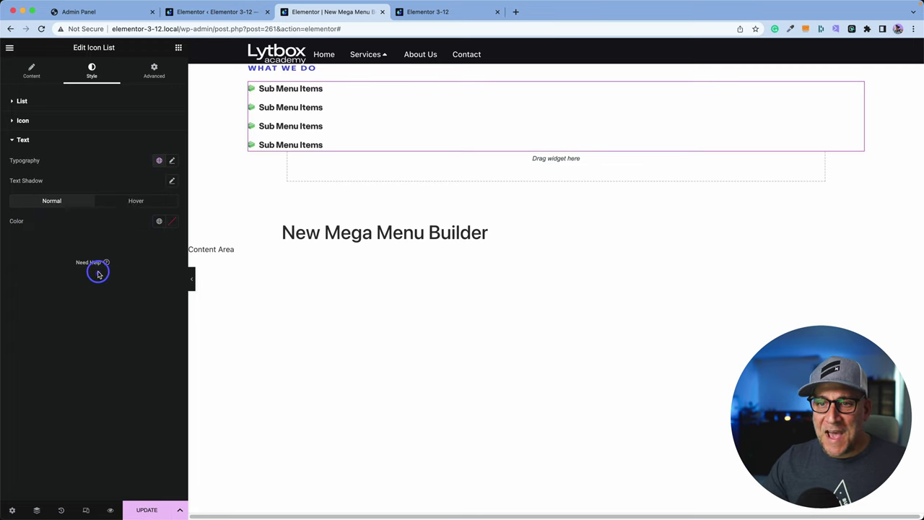
click(157, 221)
click(88, 297)
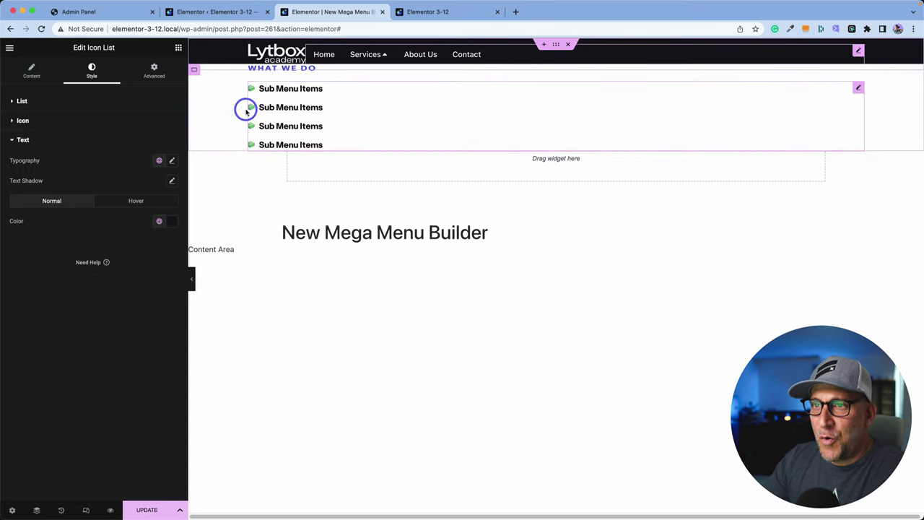
Compare the header's Services dropdown and its container with the finished Services mega menu on the Elementor 3-12 site
click(378, 55)
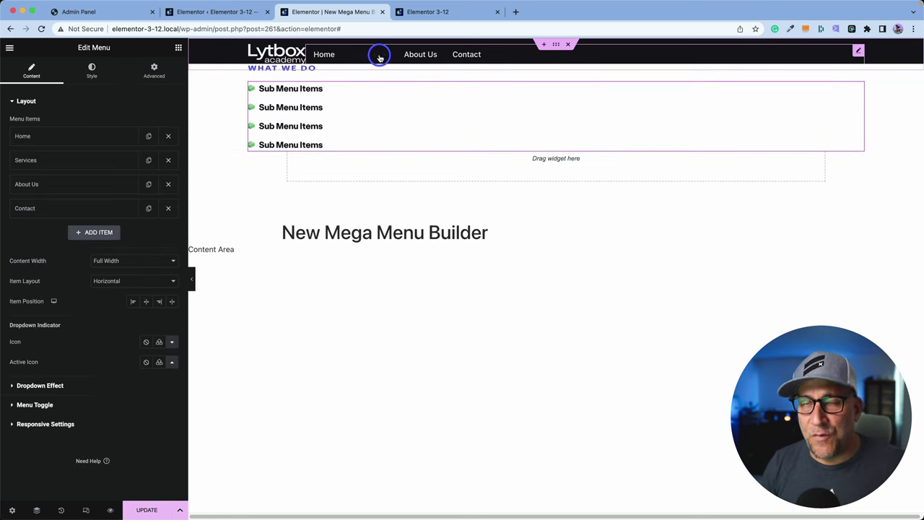
click(436, 13)
mouse_move(517, 79)
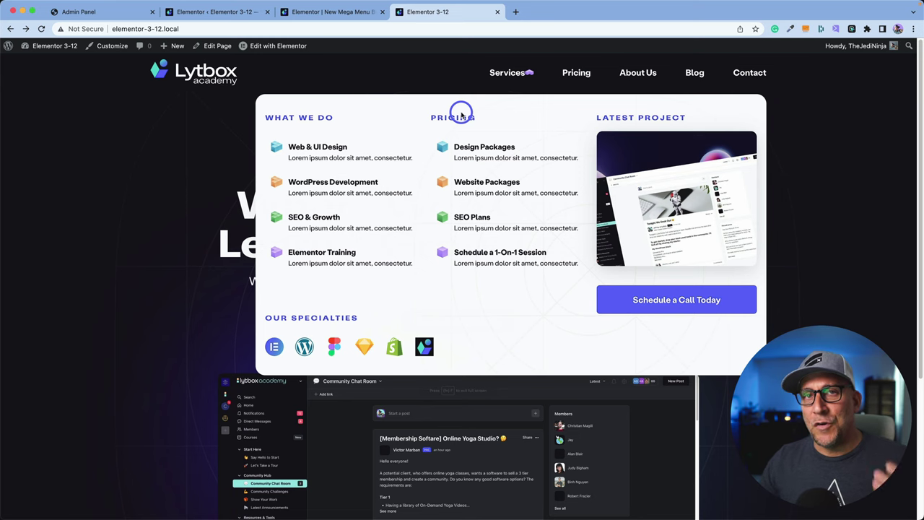
click(372, 14)
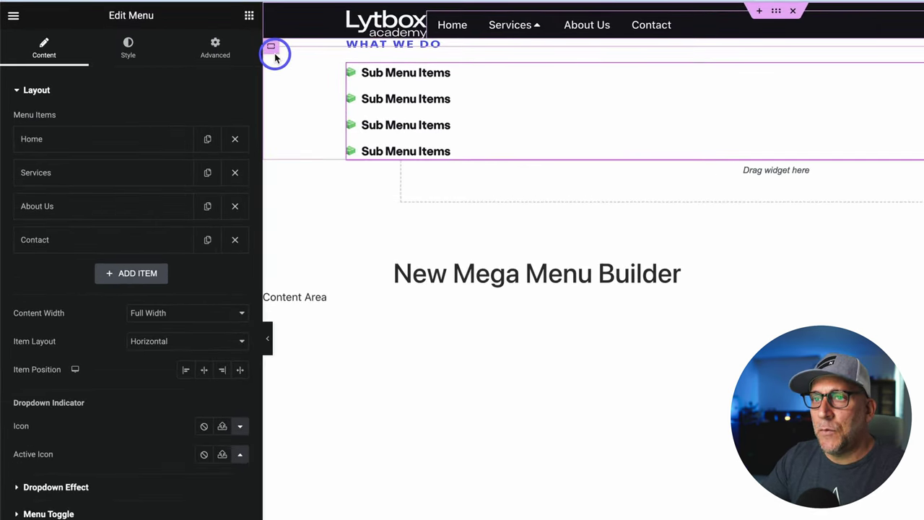
click(272, 49)
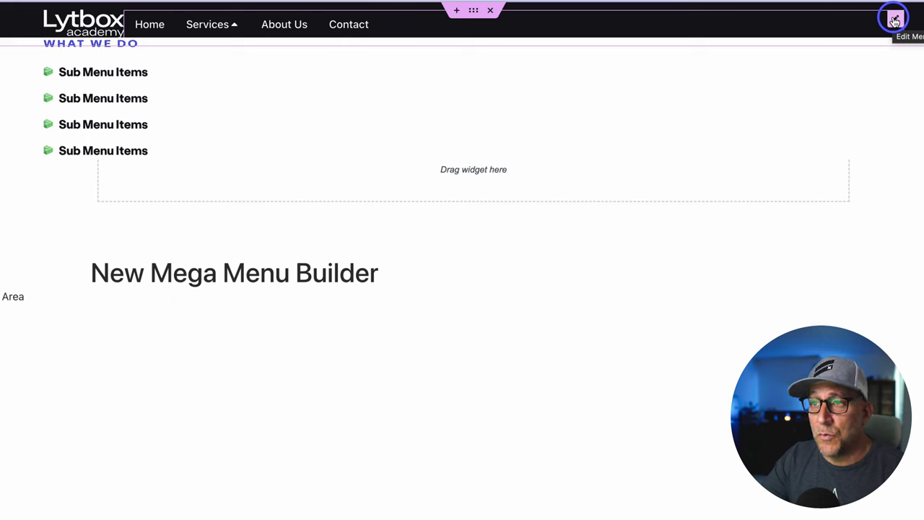
click(337, 335)
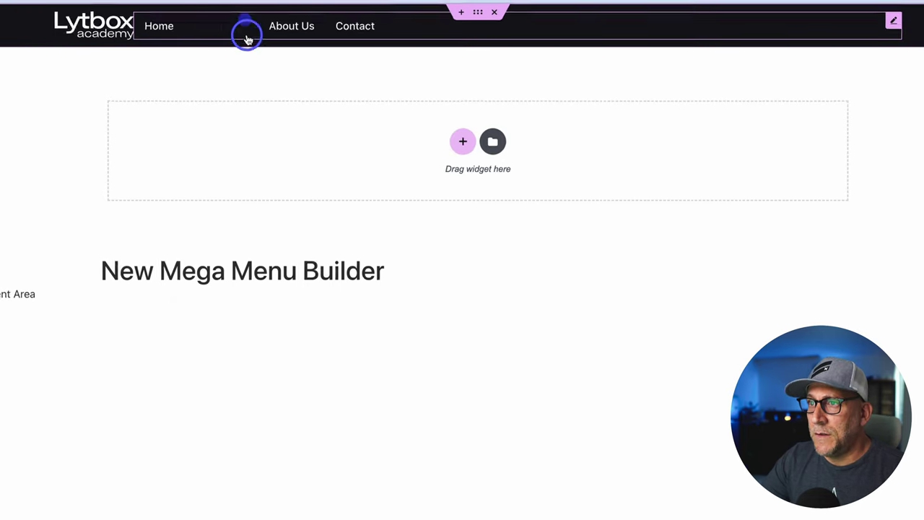
Add a new container with a horizontal row structure directly below the header
click(462, 141)
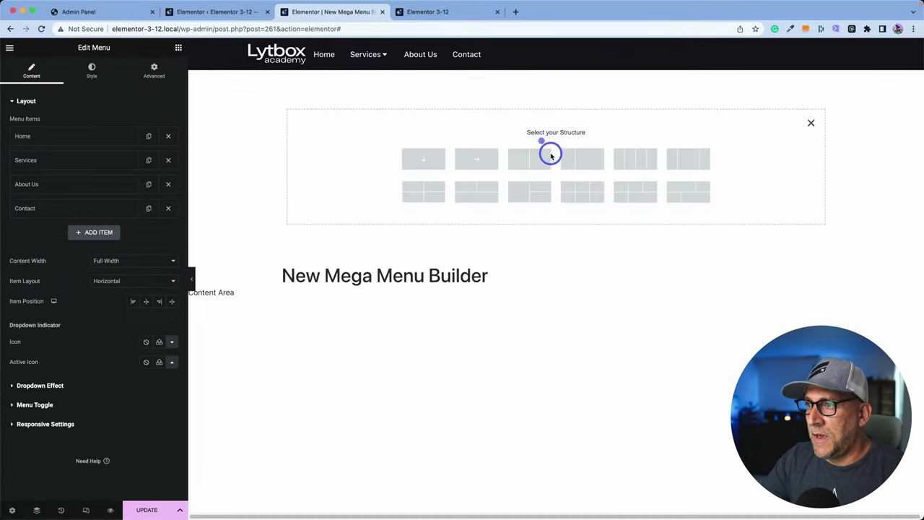
click(439, 163)
click(276, 99)
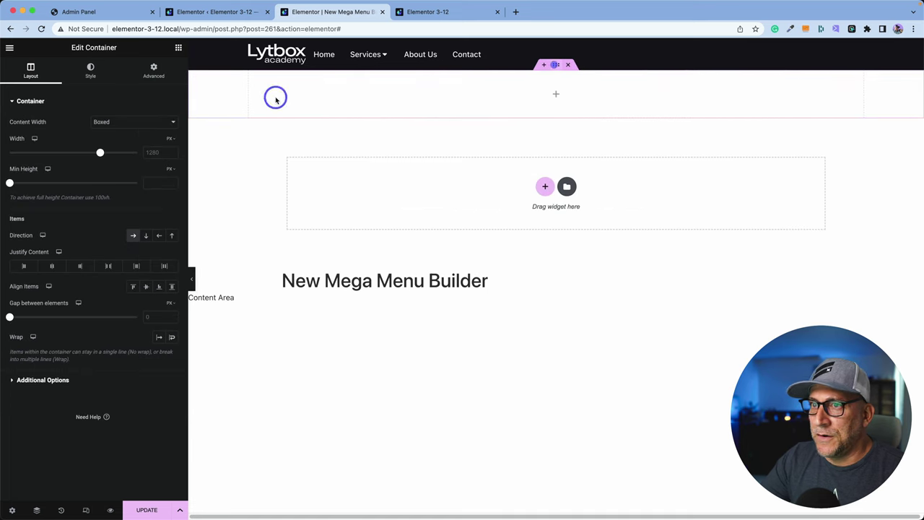
click(156, 68)
Fill the new container with a 50 px wide Lytbox logo image and a WordPress Menu widget beside it
click(177, 48)
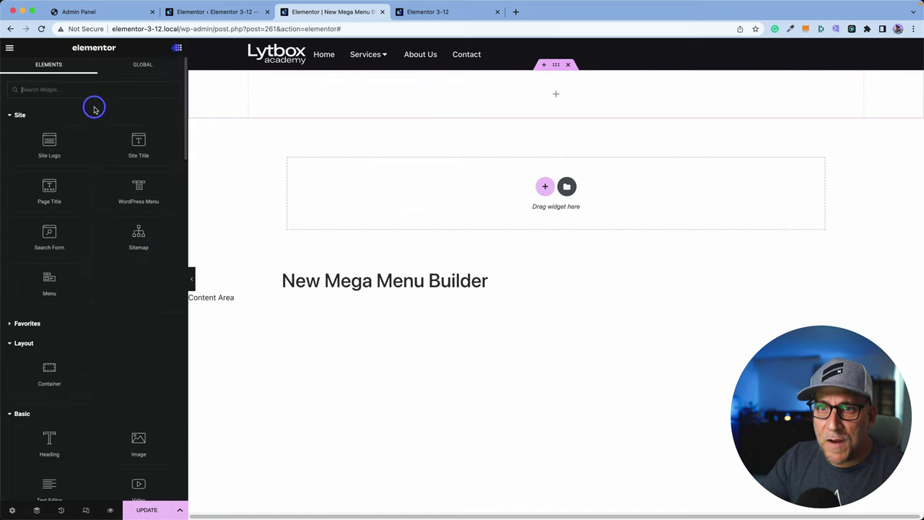
scroll(58, 426, down, 2)
scroll(80, 397, up, 2)
scroll(128, 446, down, 5)
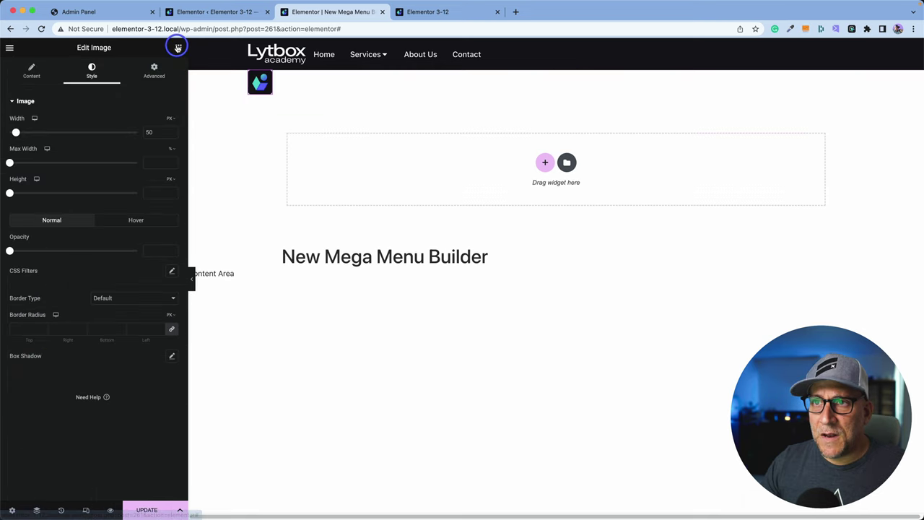
click(178, 48)
drag(135, 202, 256, 98)
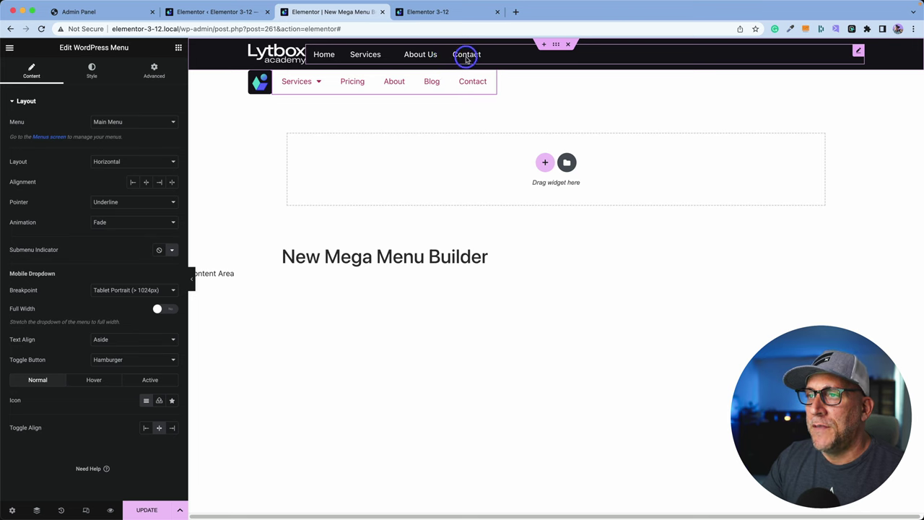
Give the Services dropdown's container a classic background in the global color BlueBerry
click(858, 52)
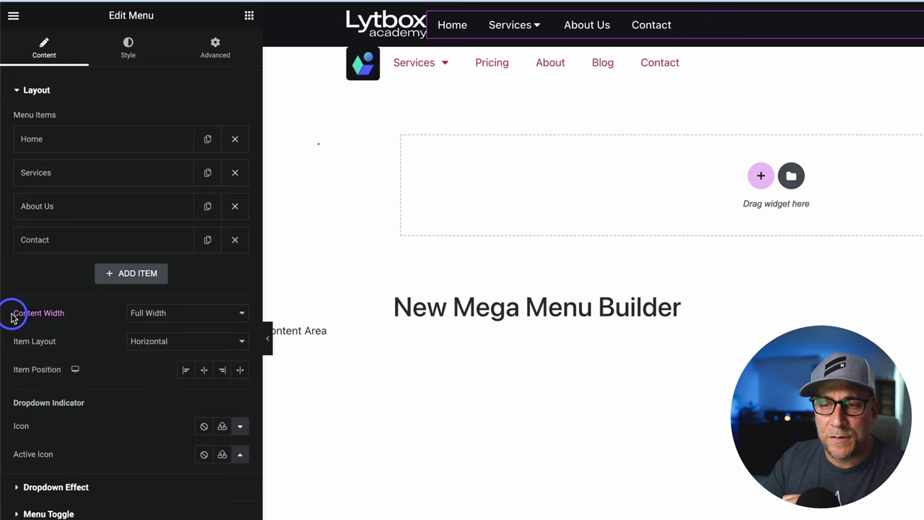
click(537, 23)
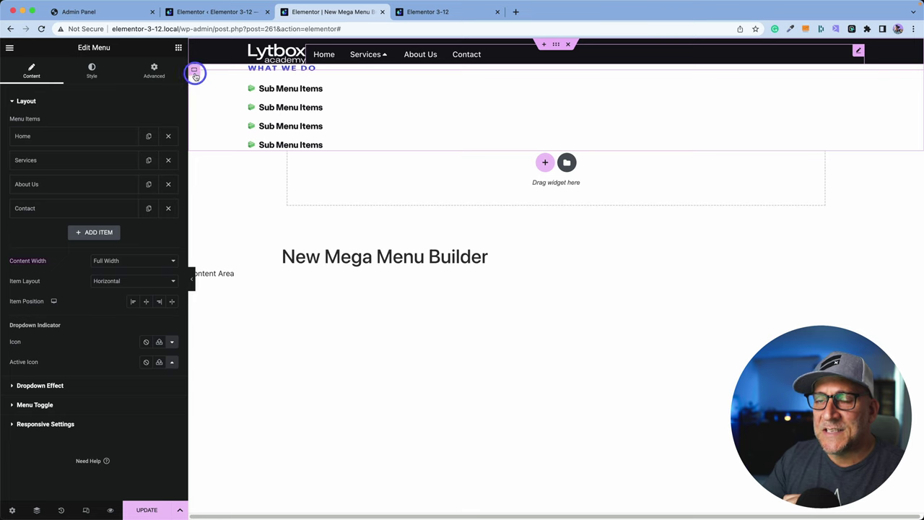
click(195, 73)
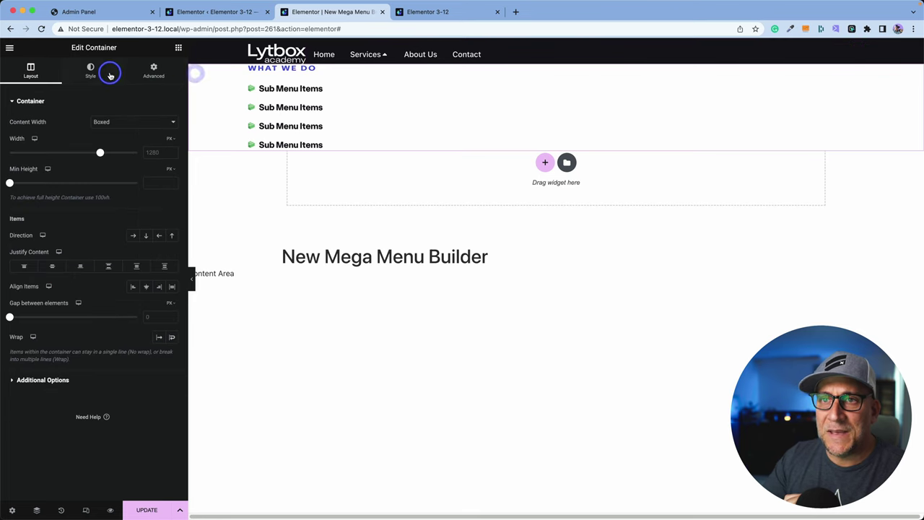
click(90, 73)
click(193, 72)
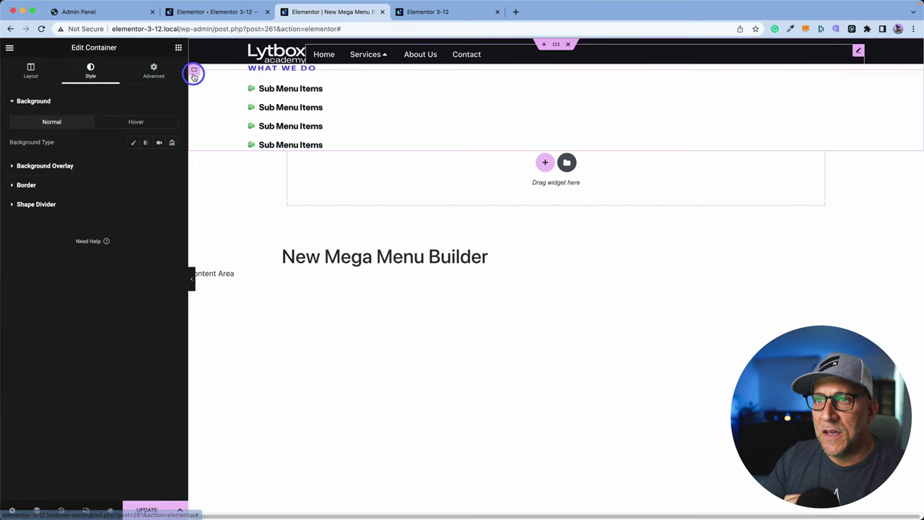
click(132, 142)
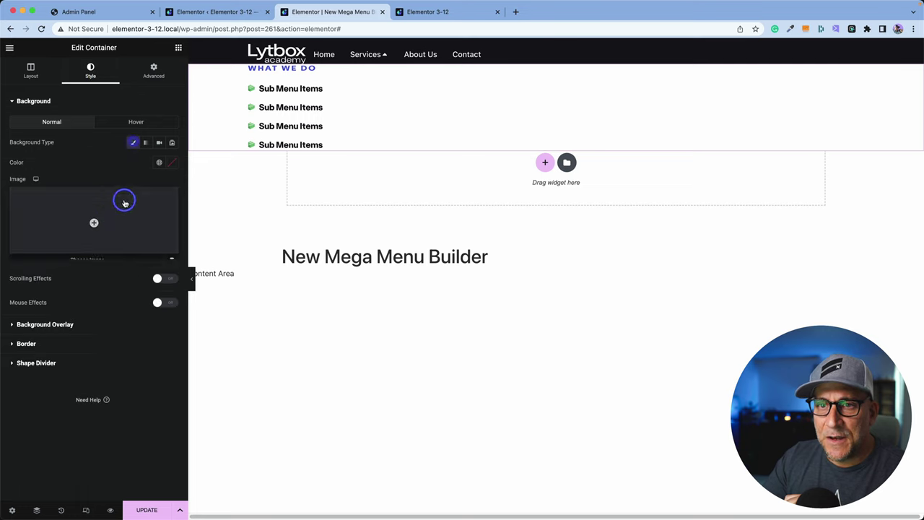
click(158, 161)
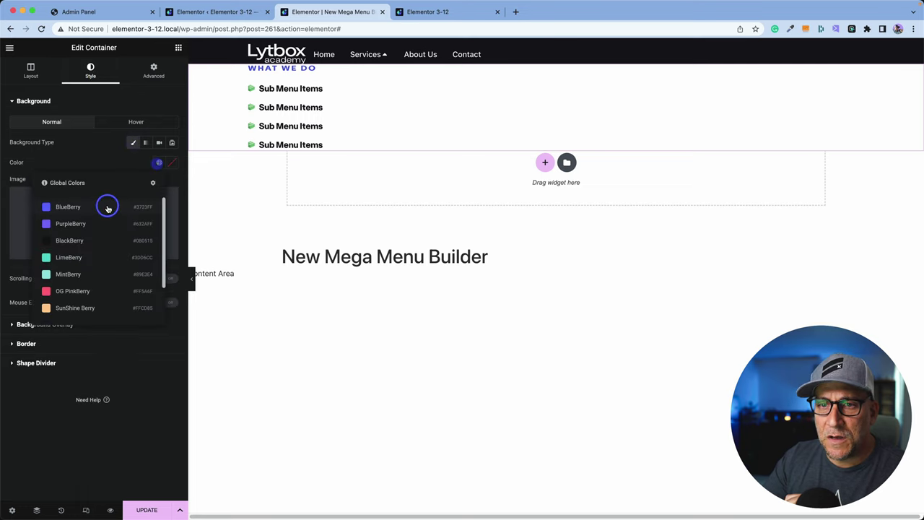
click(108, 206)
Set the text color of the "What We Do" heading in the dropdown to the white global color
click(290, 89)
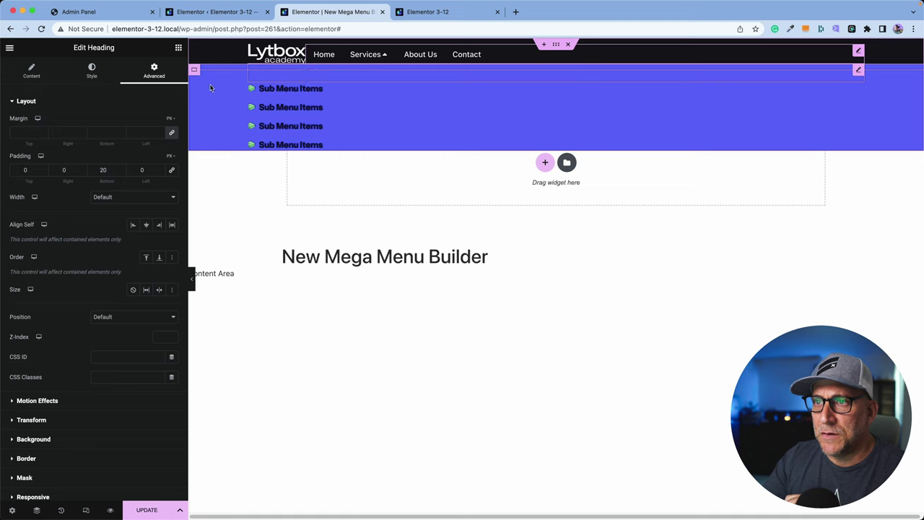
click(91, 70)
click(159, 122)
scroll(79, 231, down, 1)
click(73, 252)
Set the text color of the Icon List items in the dropdown to white
click(406, 86)
click(92, 70)
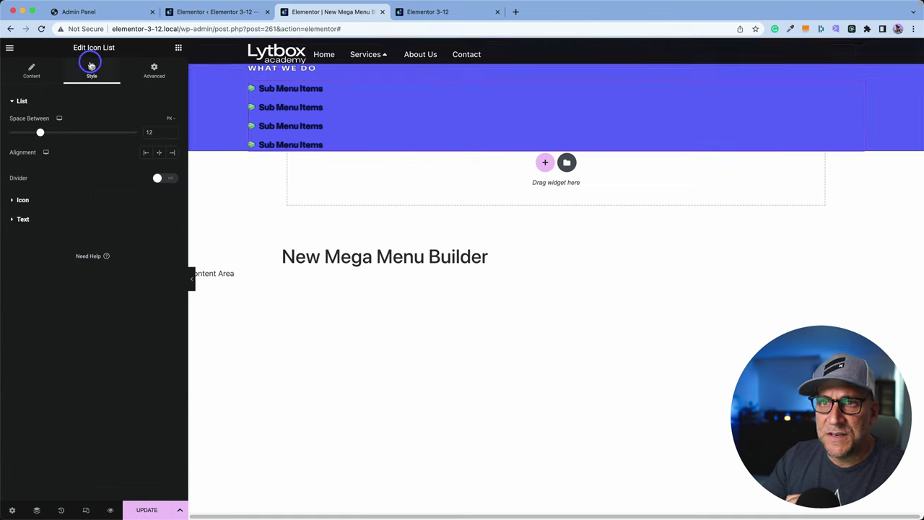
click(23, 140)
Try Fit To Content as the header menu's Content Width on the Services dropdown and restore Full Width
click(372, 57)
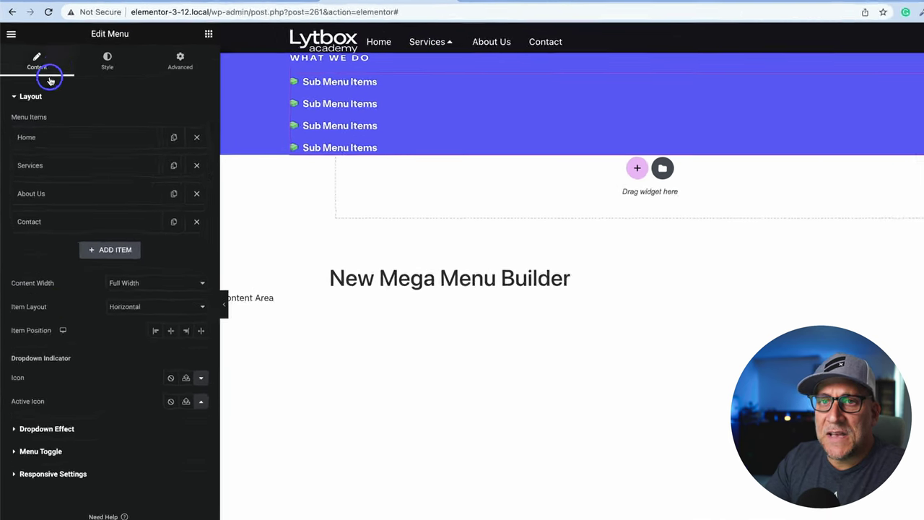
click(123, 285)
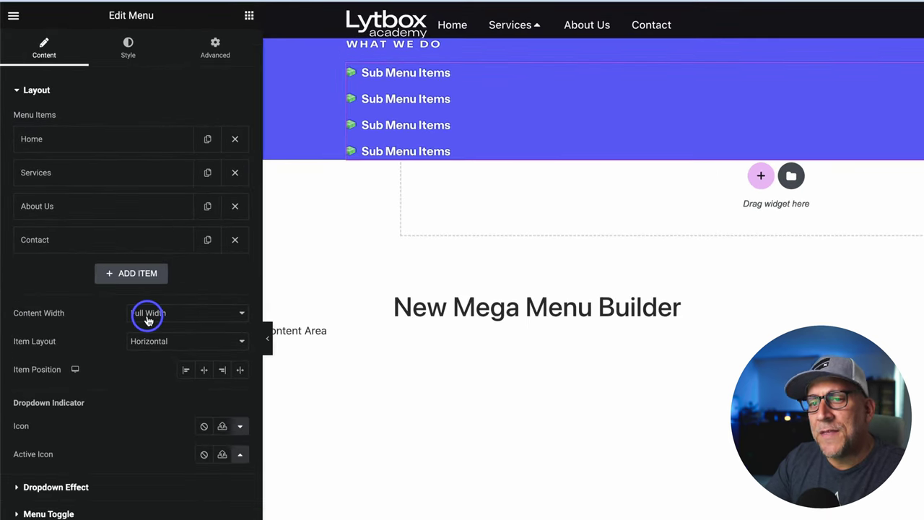
click(155, 324)
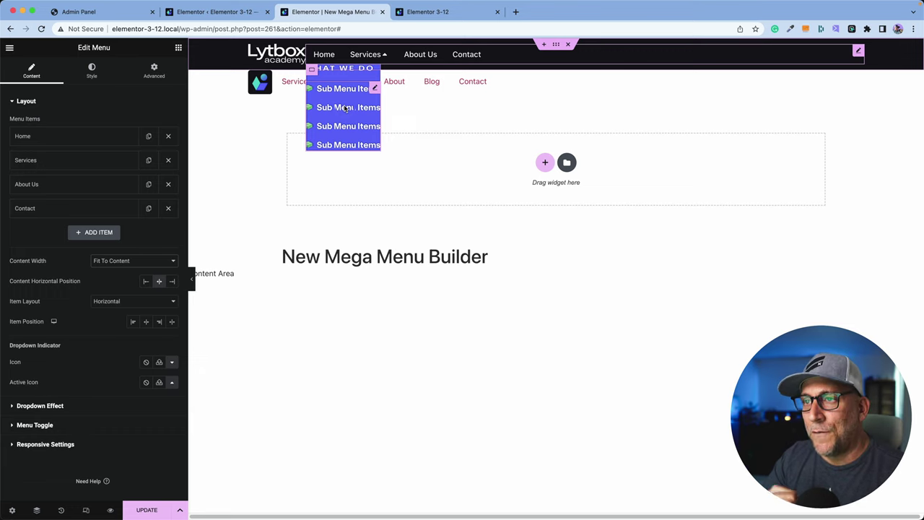
click(383, 54)
click(383, 54)
click(383, 55)
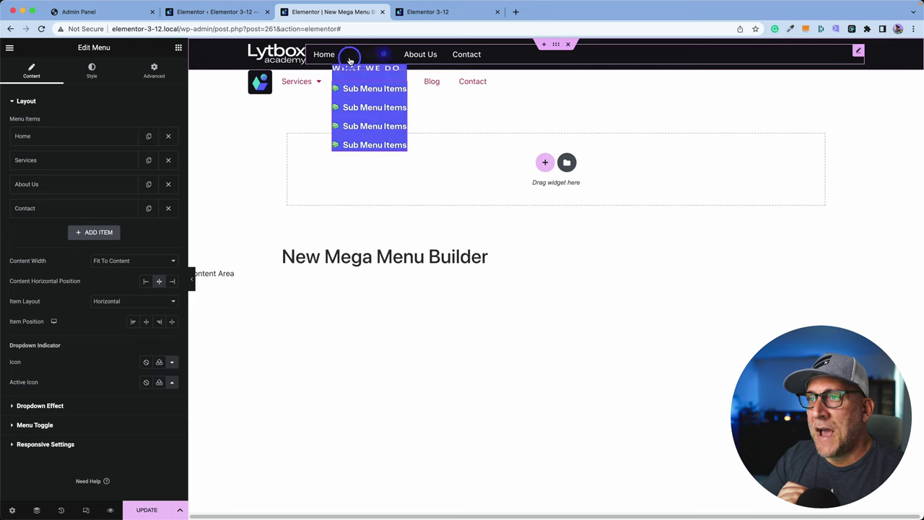
click(125, 260)
click(112, 251)
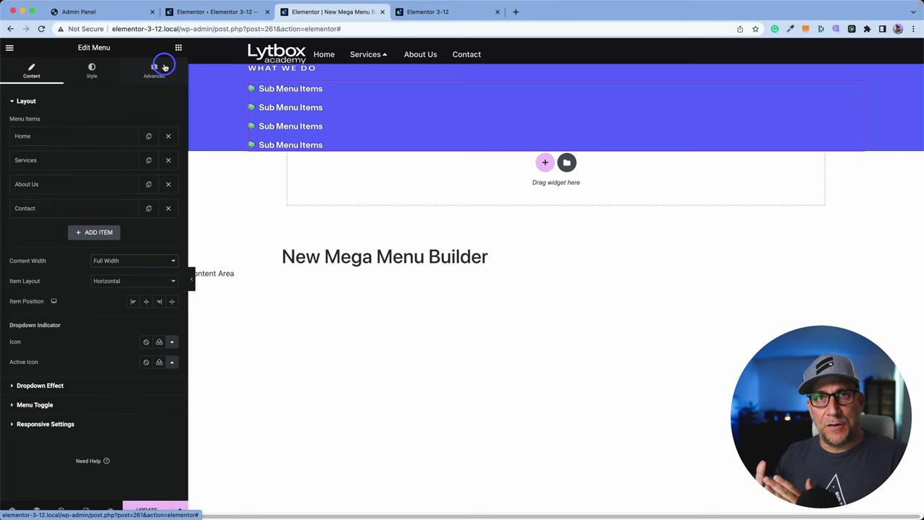
Check the finished mega menu's columns on the live site and add a container below the Icon List in the Services dropdown
click(425, 15)
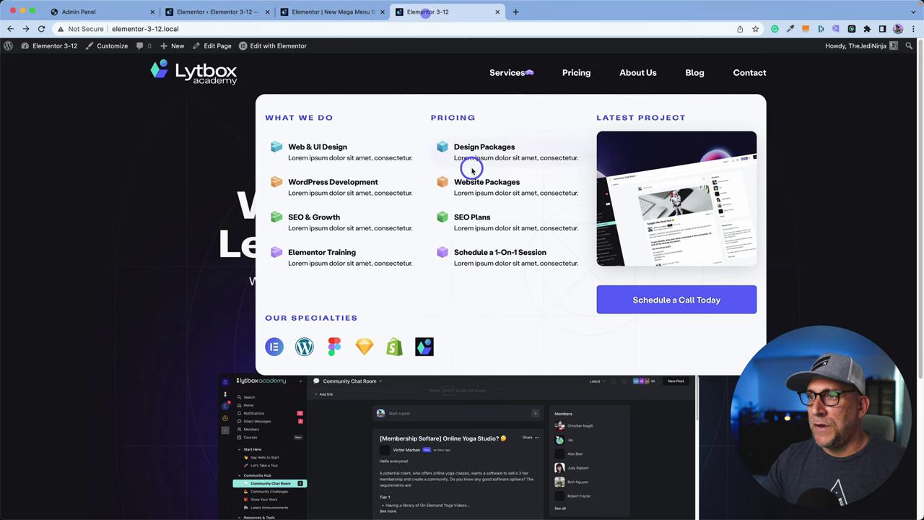
click(334, 15)
click(178, 48)
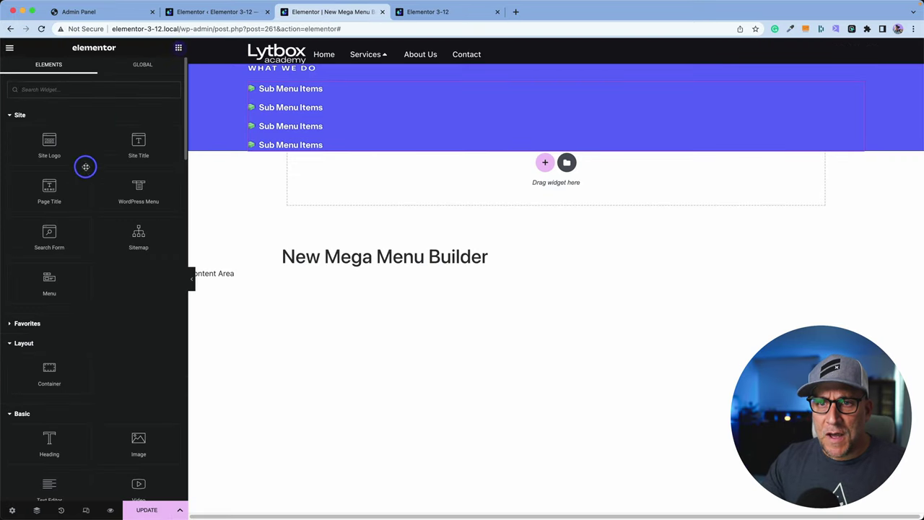
scroll(62, 271, down, 2)
drag(64, 295, 363, 160)
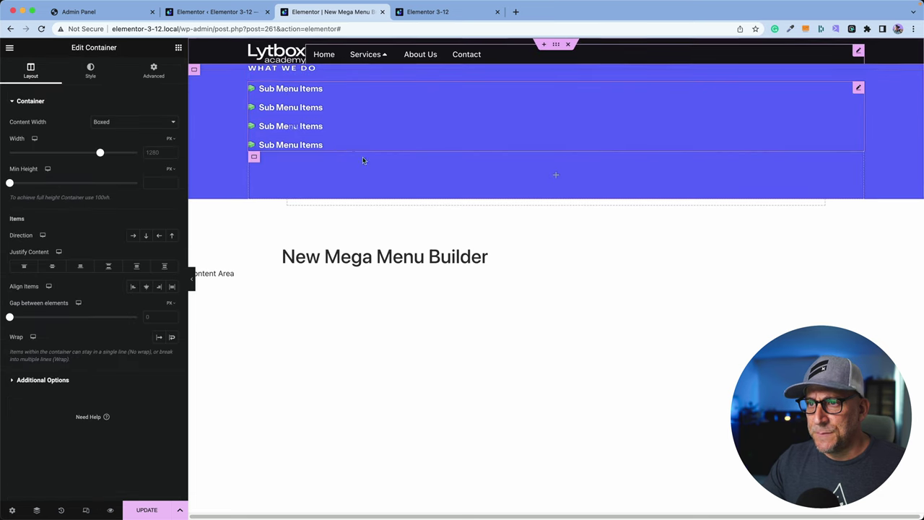
Duplicate the empty dropdown container twice and move the "What We Do" heading and Icon List into the first of the three
right_click(253, 156)
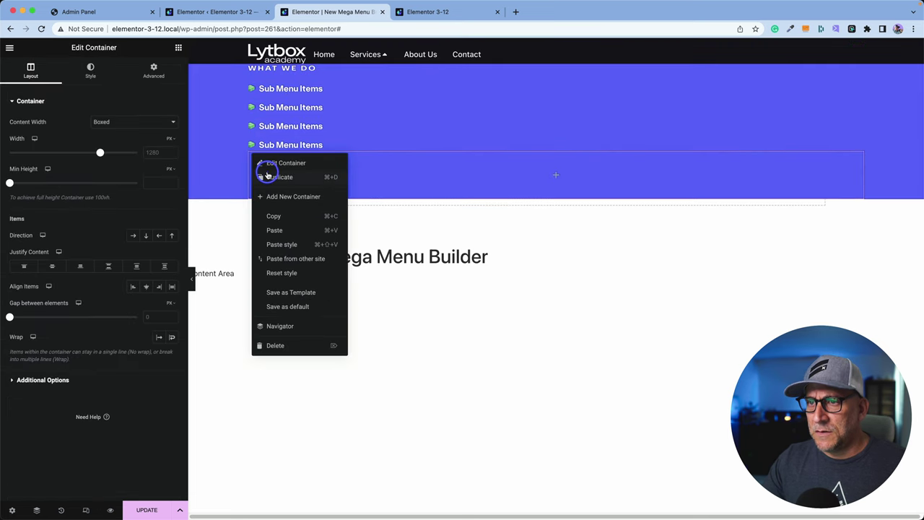
click(268, 176)
right_click(254, 205)
click(267, 226)
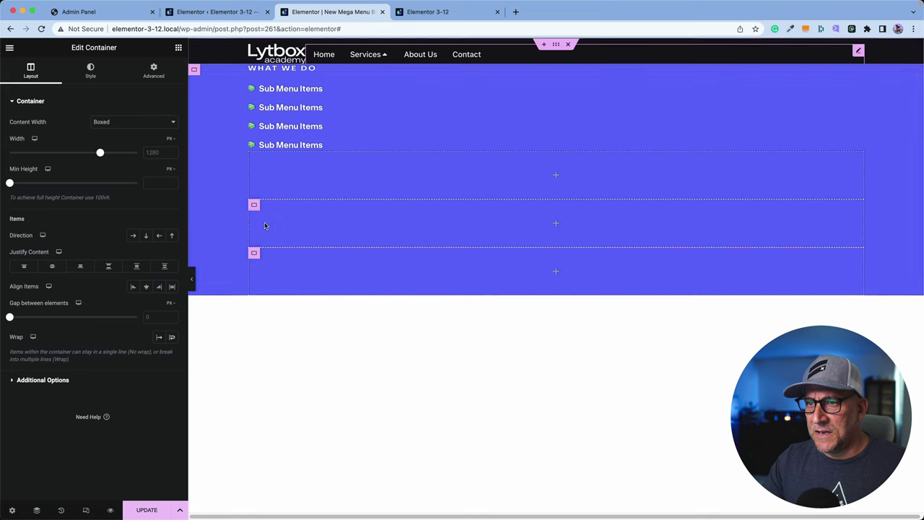
drag(329, 69, 364, 160)
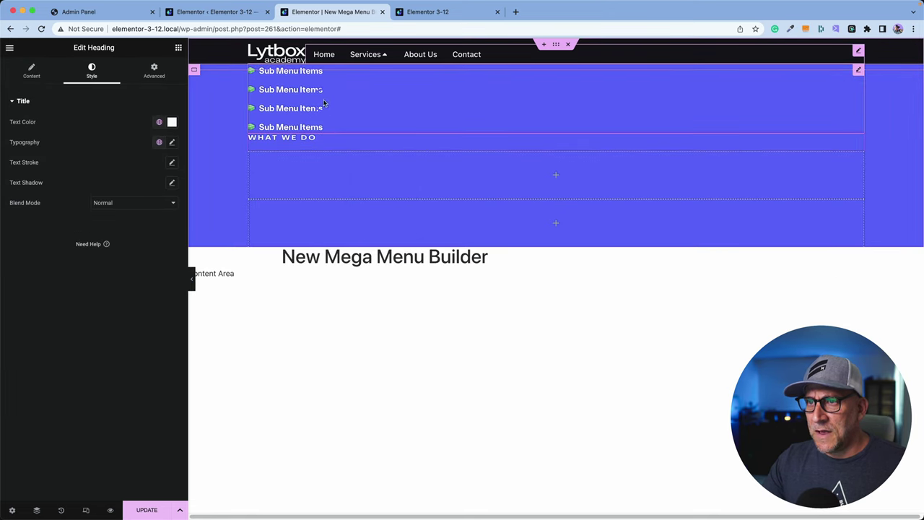
drag(322, 76, 346, 149)
Set the direction of the dropdown's outer container to a horizontal row so its inner containers form columns
click(196, 71)
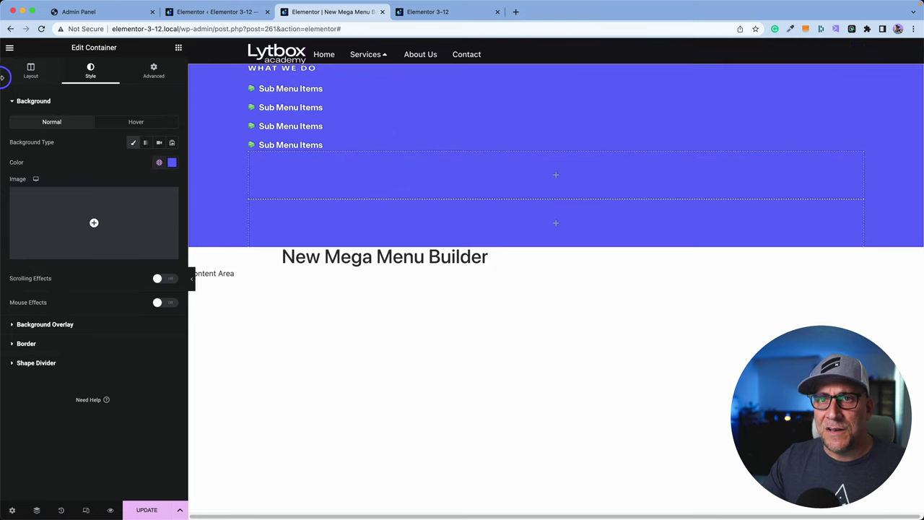
click(29, 73)
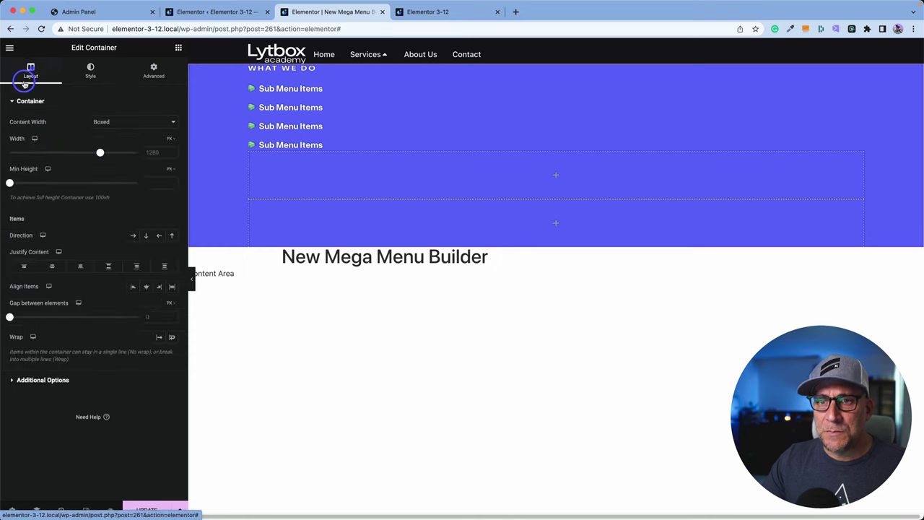
click(133, 238)
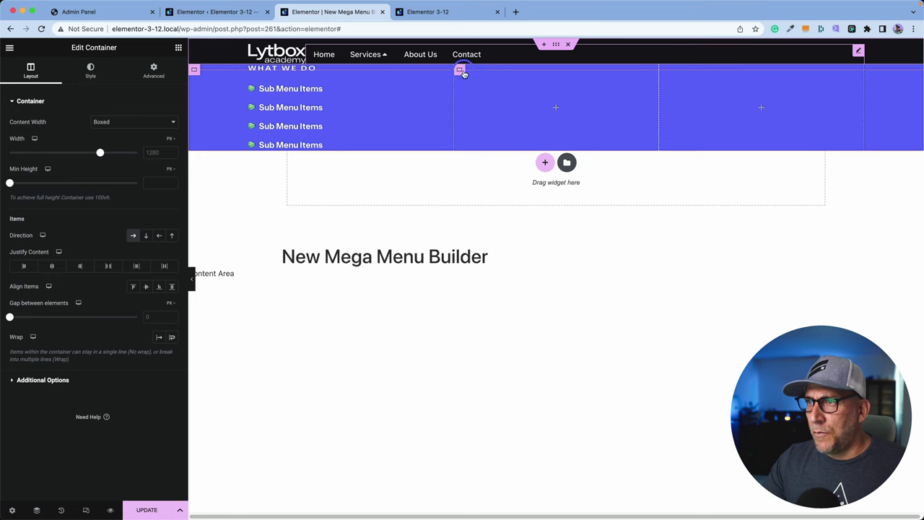
Delete the two empty containers beside the "What We Do" column in the Services dropdown
right_click(463, 74)
click(486, 262)
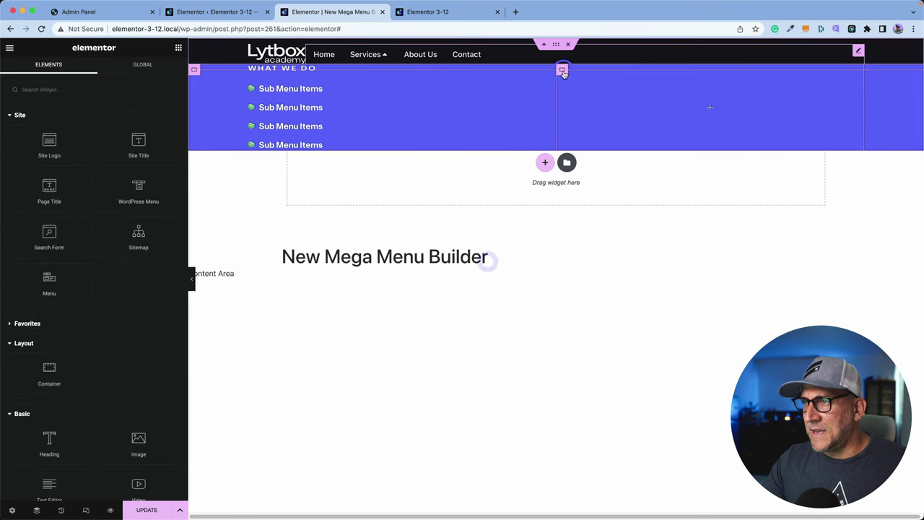
right_click(563, 73)
click(585, 263)
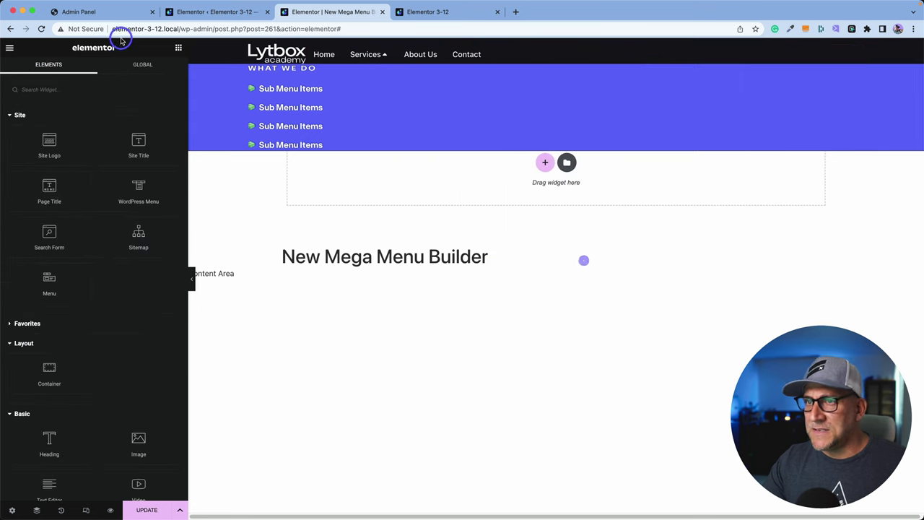
Duplicate the "What We Do" container twice to make three identical columns in the Services dropdown
right_click(254, 72)
click(270, 94)
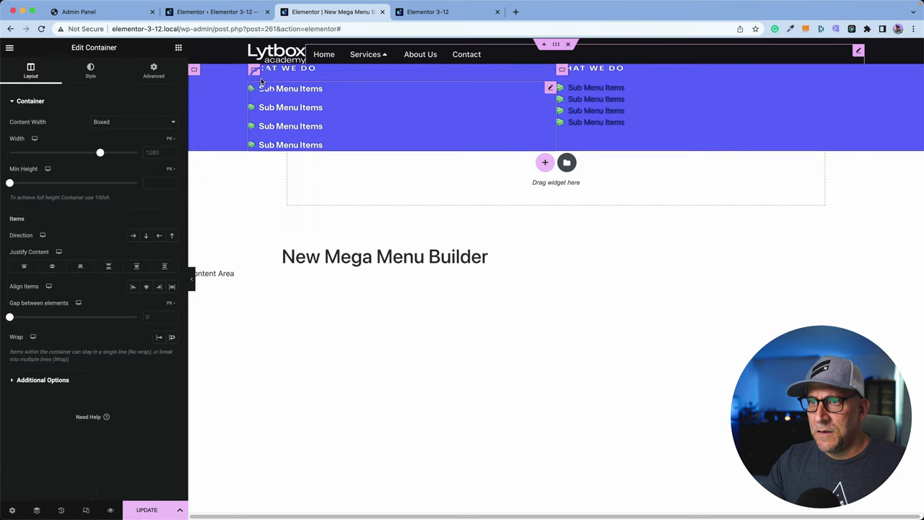
right_click(253, 70)
click(273, 93)
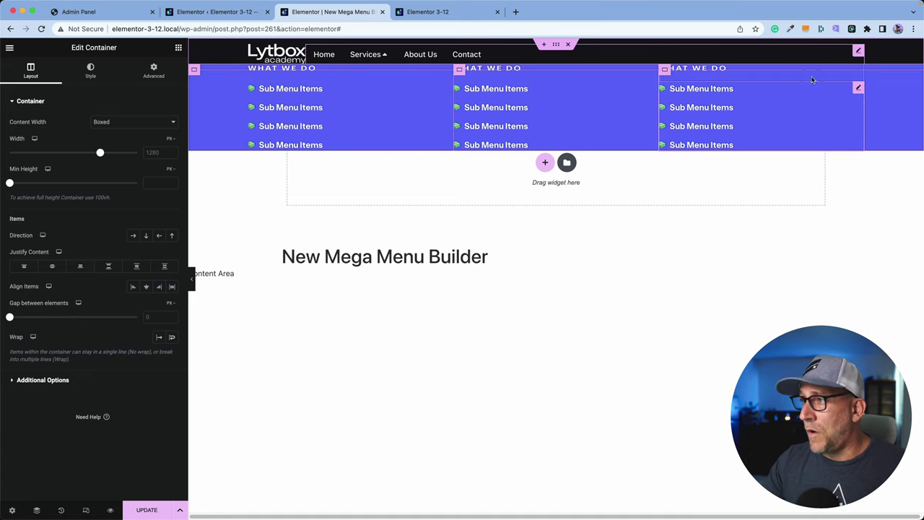
Delete the heading and Icon List from the third column of the Services dropdown
right_click(856, 69)
click(872, 247)
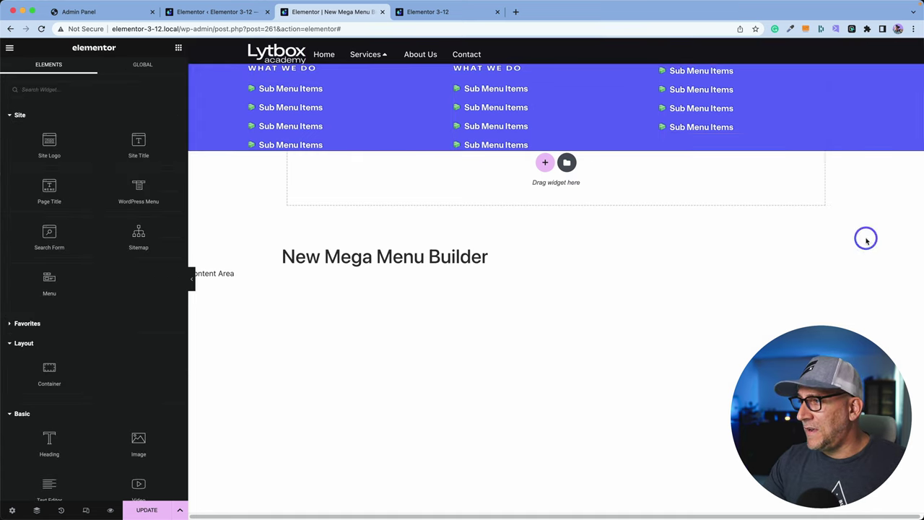
right_click(859, 73)
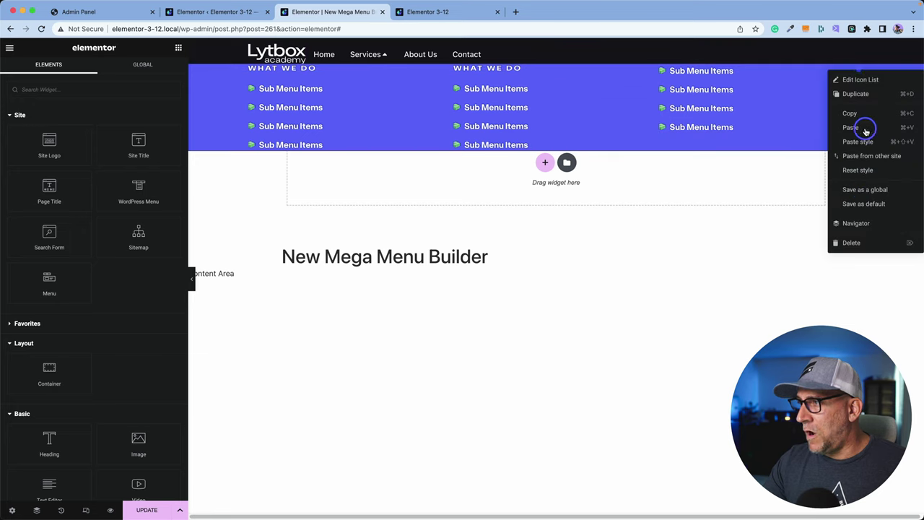
click(852, 243)
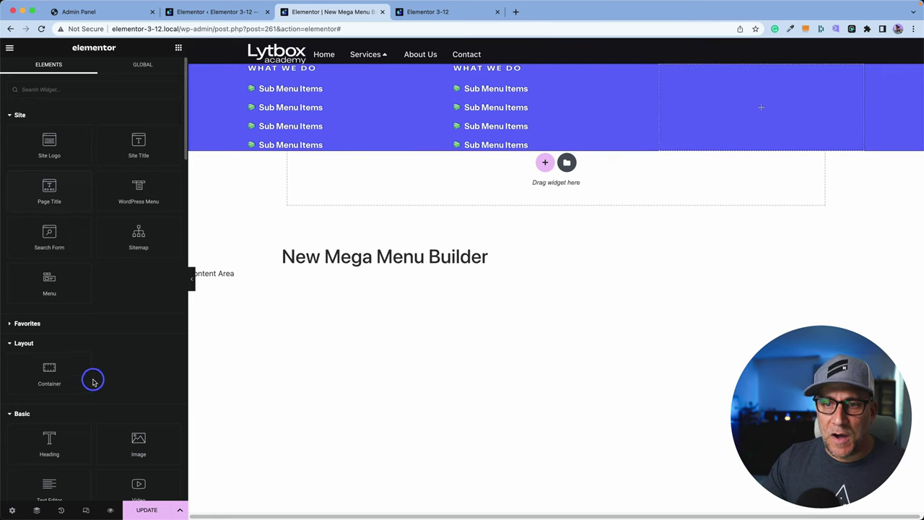
Add an Image widget to the empty third column and choose 111shots_so.jpg from the Media Library
scroll(92, 382, down, 5)
drag(139, 269, 738, 123)
click(79, 150)
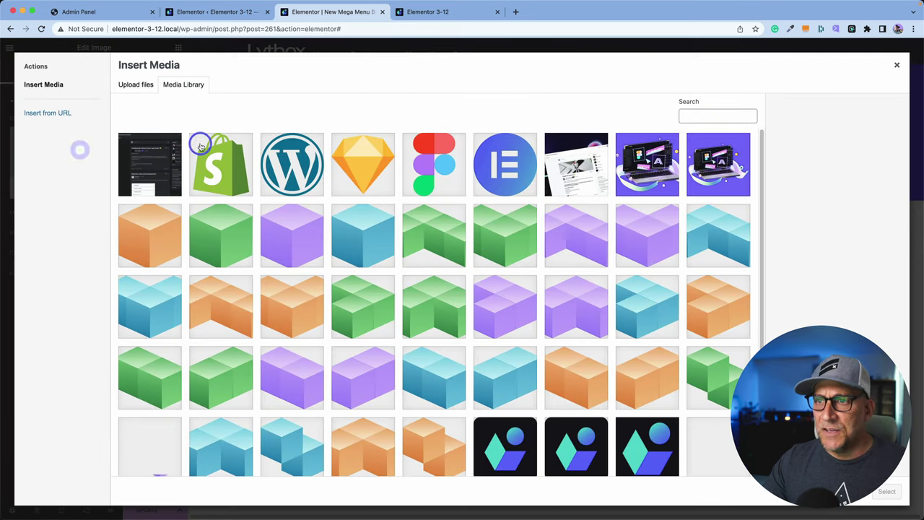
click(576, 180)
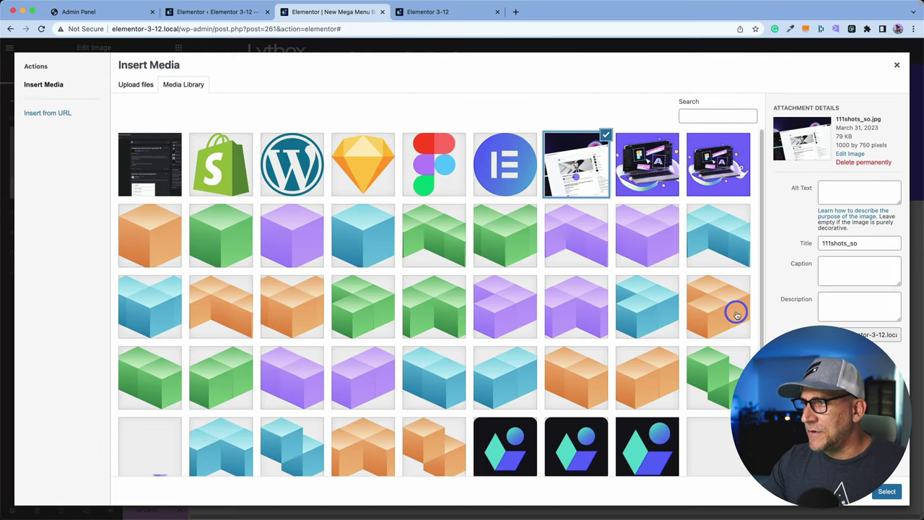
click(885, 491)
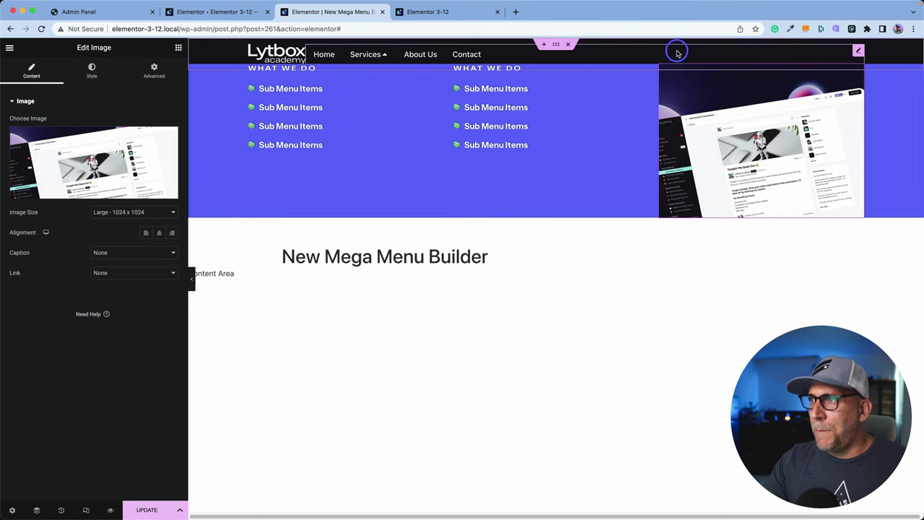
Set the header menu's Content Width to Fit To Content and widen the first column of the Services dropdown
click(858, 51)
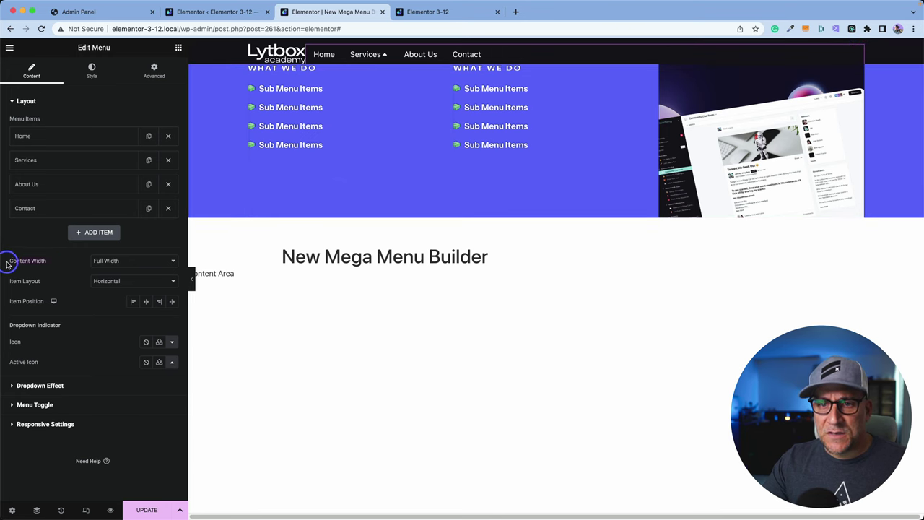
click(107, 270)
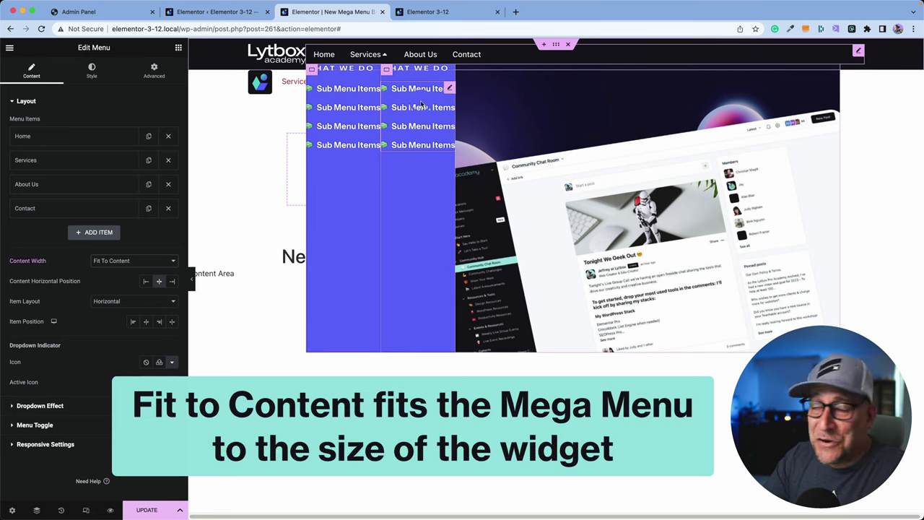
click(315, 73)
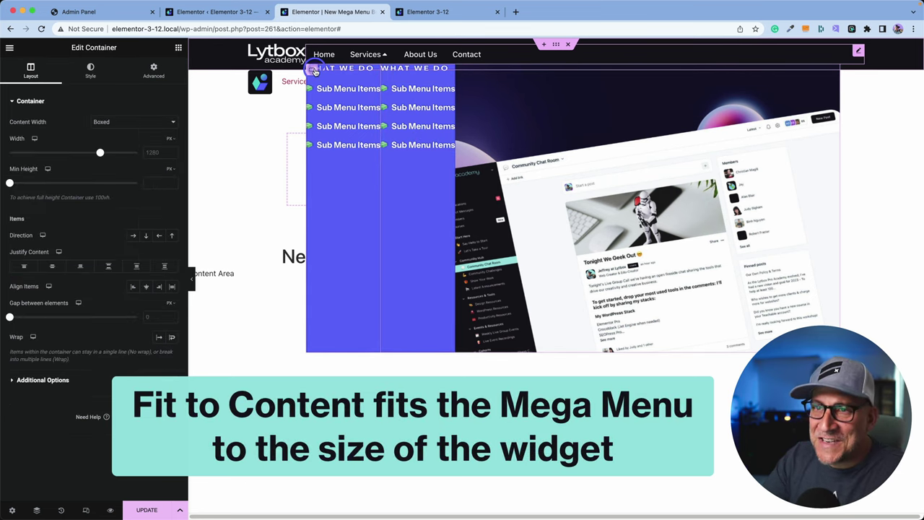
click(152, 75)
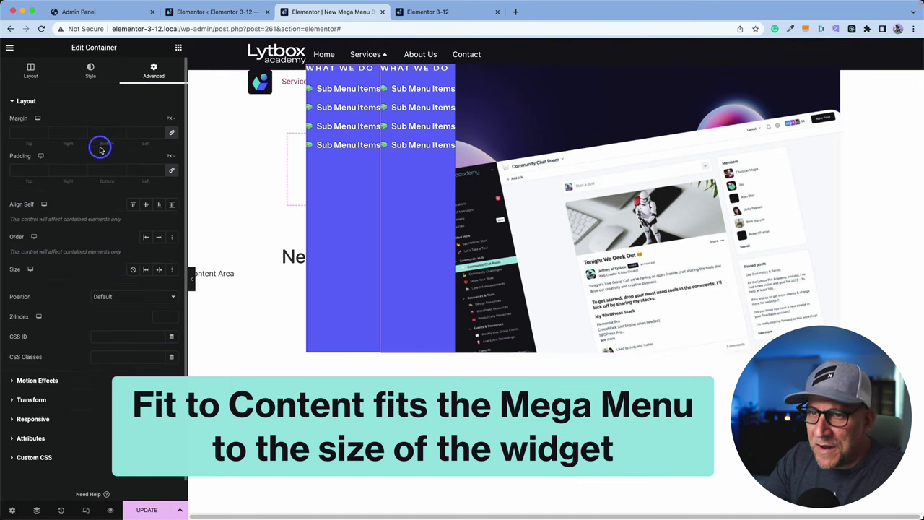
click(30, 70)
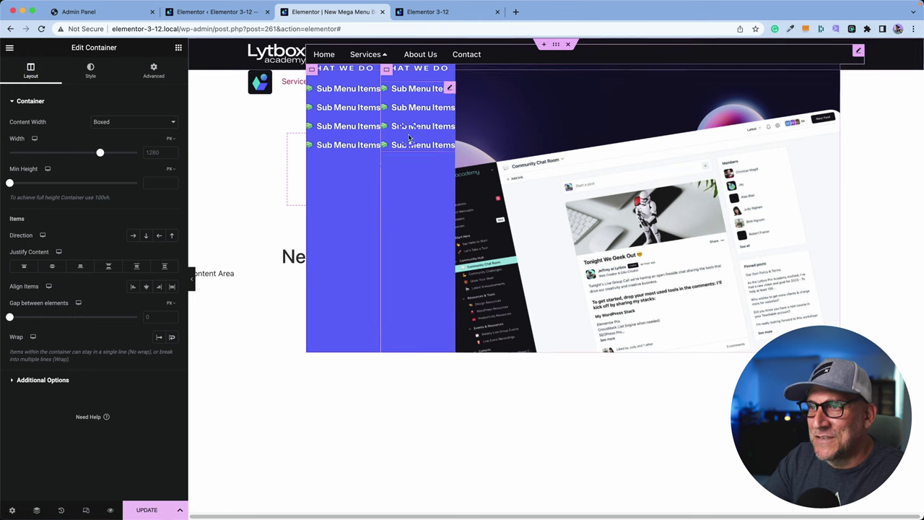
drag(380, 152, 512, 165)
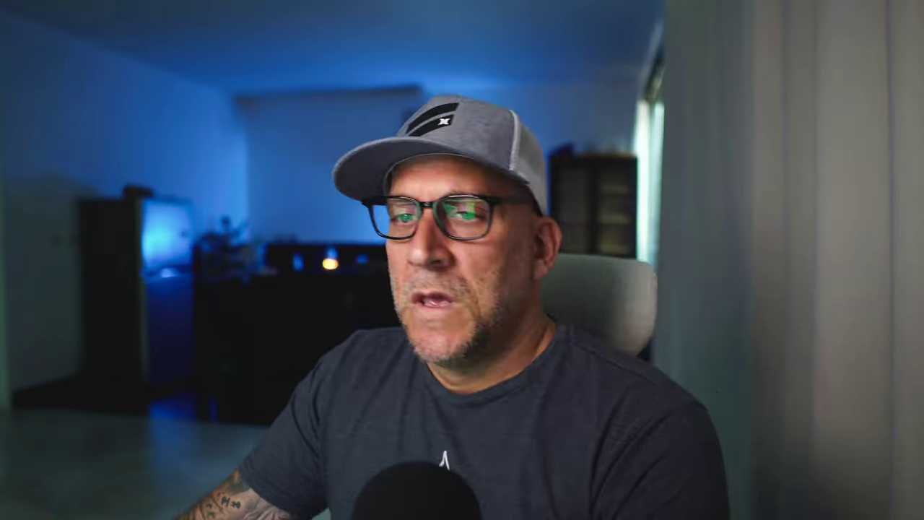
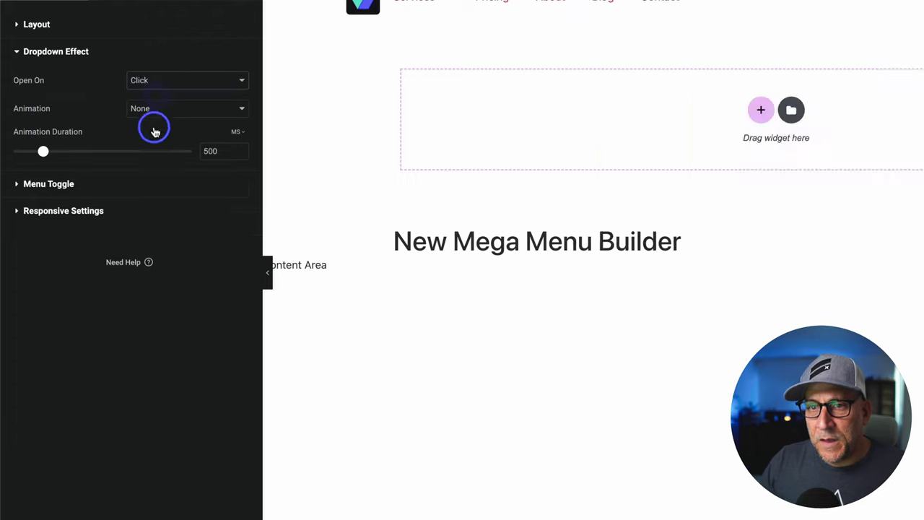
Set the menu's Dropdown Effect animation to Fade in and test the Services dropdown on the live site
click(158, 110)
click(158, 125)
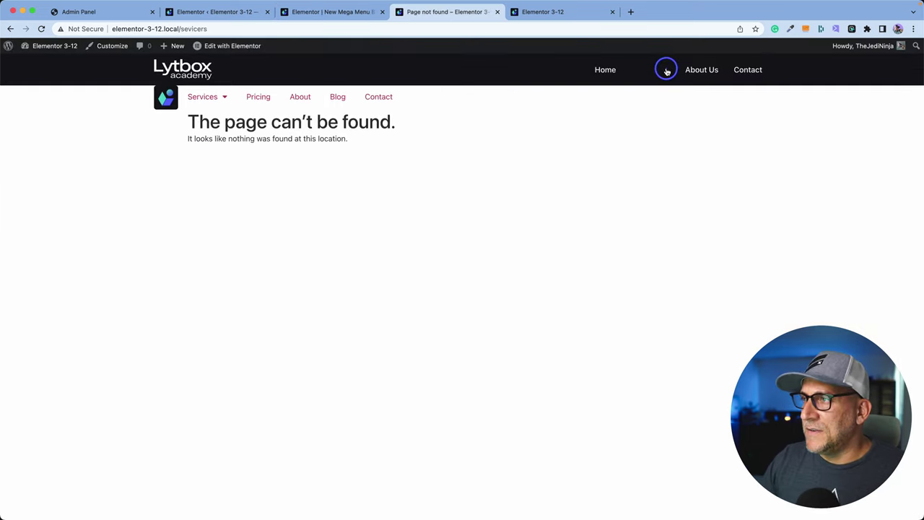
click(664, 70)
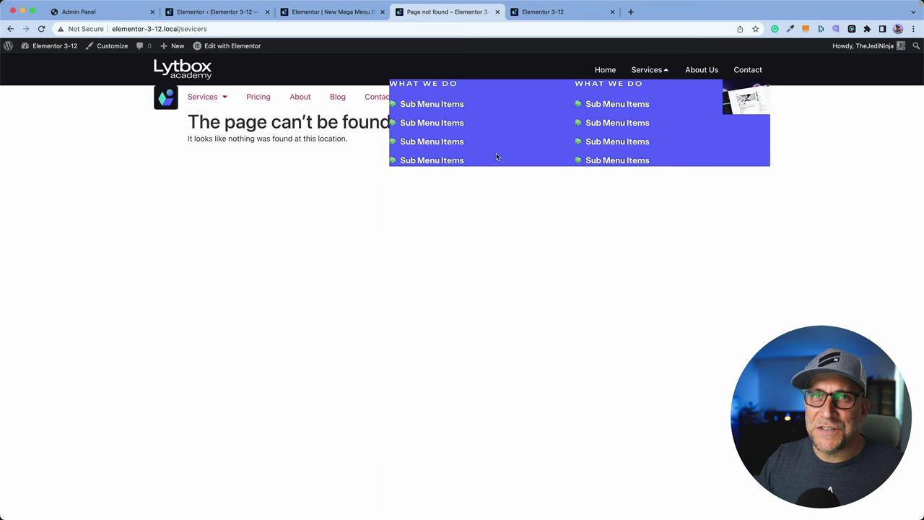
Return to the editor, reopen the Services dropdown and show its first container in the Navigator
click(330, 13)
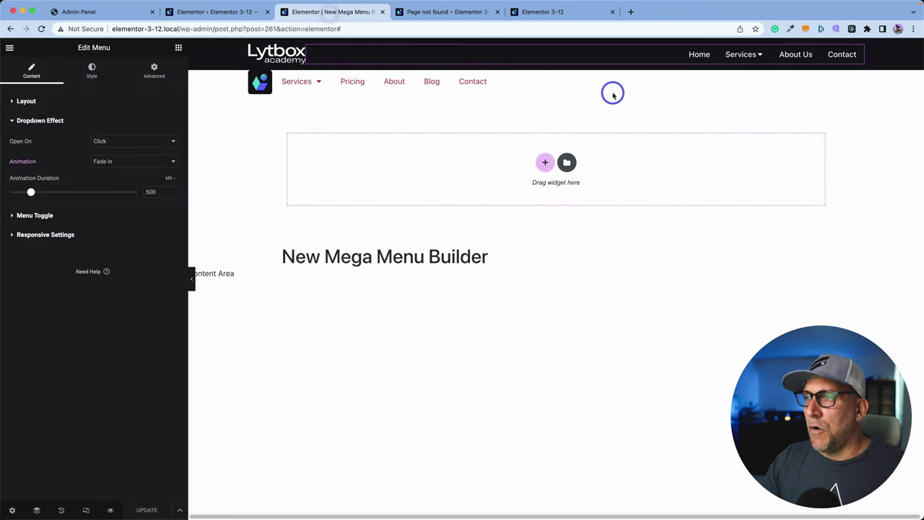
click(757, 54)
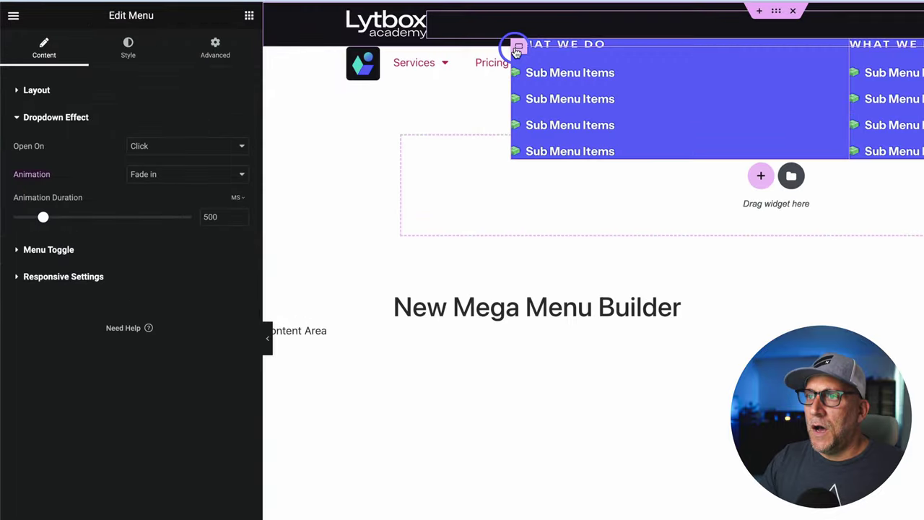
click(518, 47)
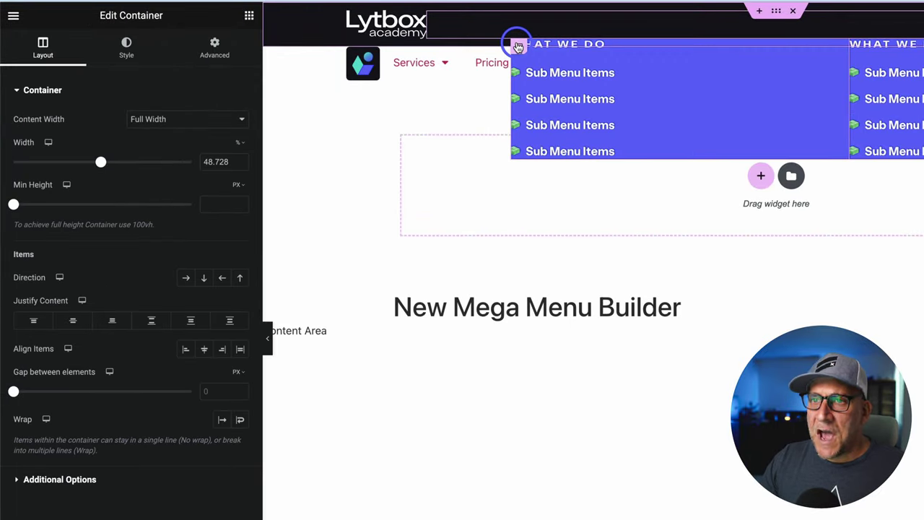
right_click(517, 48)
click(552, 282)
drag(797, 203, 802, 189)
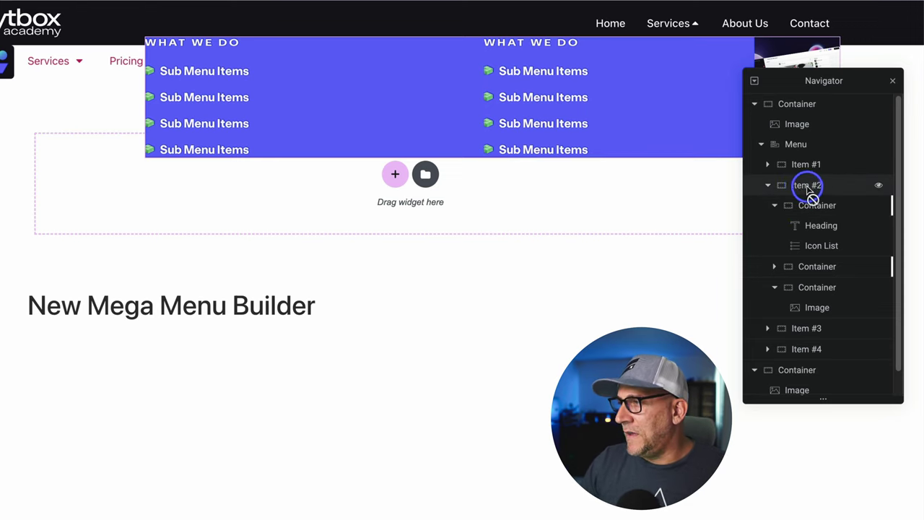
Rename the menu's Item #2 as "Service Drop Down" and Item #1 as "Home" in the Navigator
right_click(800, 189)
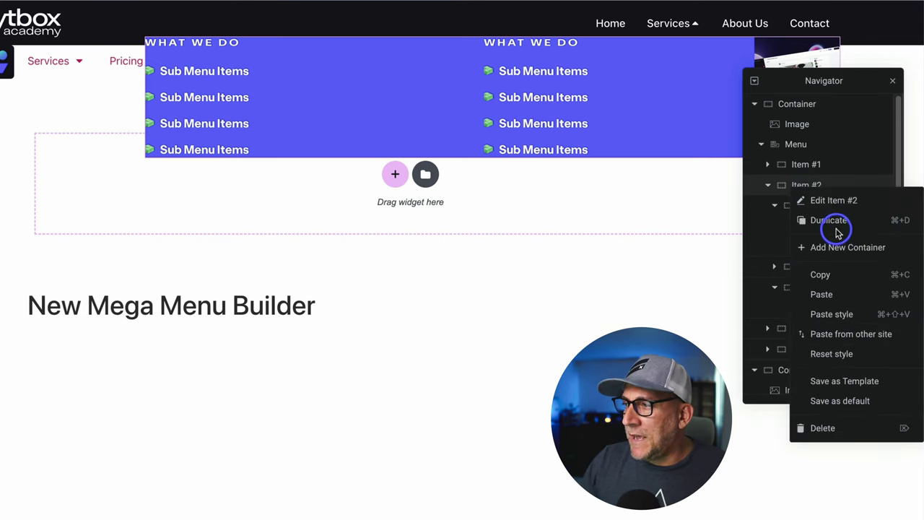
click(780, 187)
drag(815, 186, 822, 189)
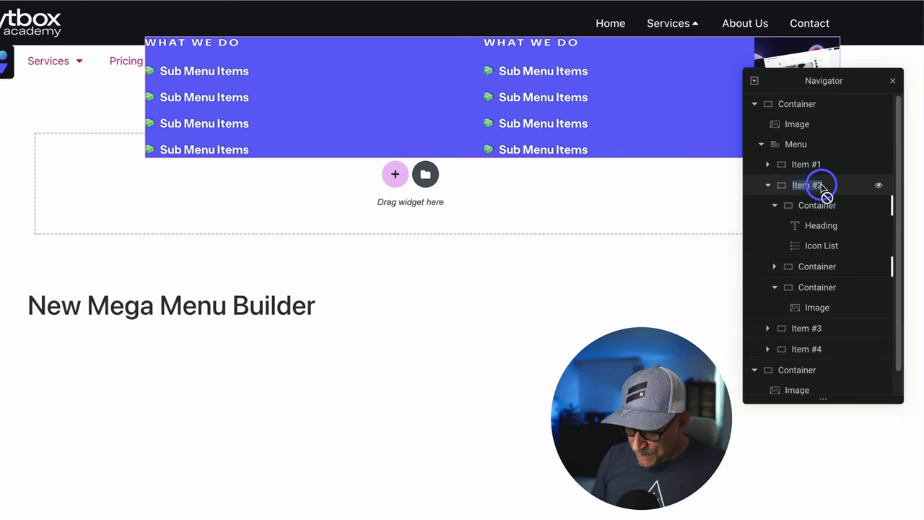
text(Service Drop Down)
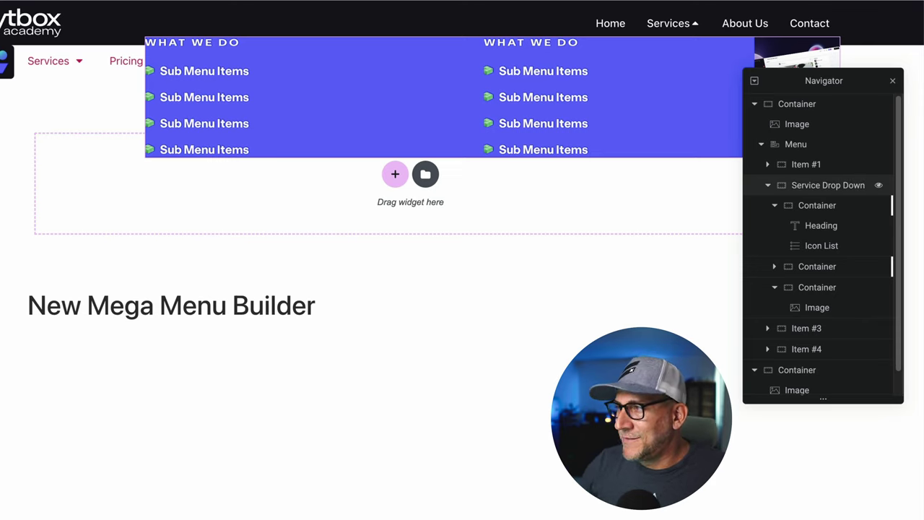
double_click(814, 166)
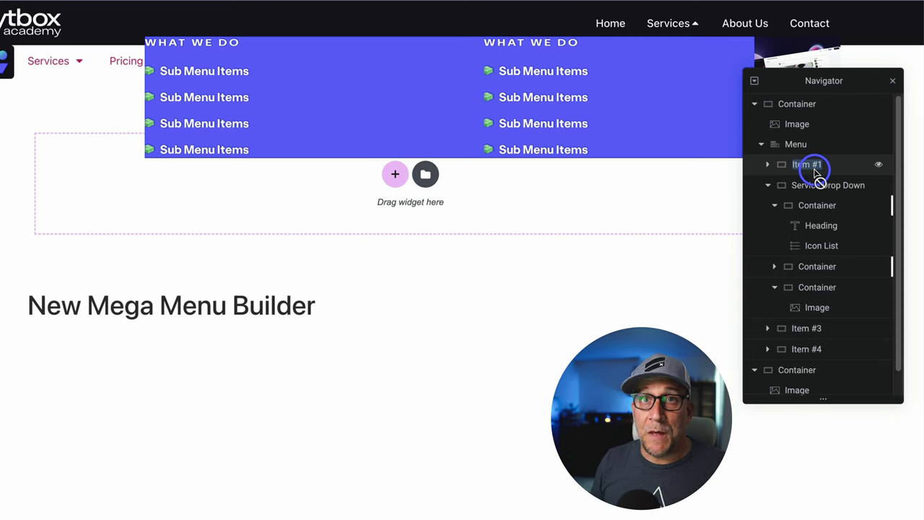
text(Home)
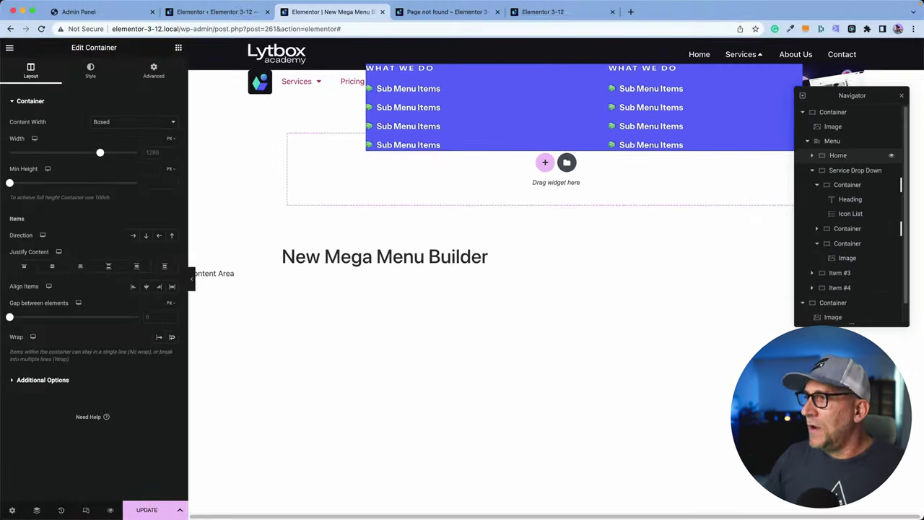
Review the layout settings of the menu's item containers by selecting them in the Navigator
click(836, 173)
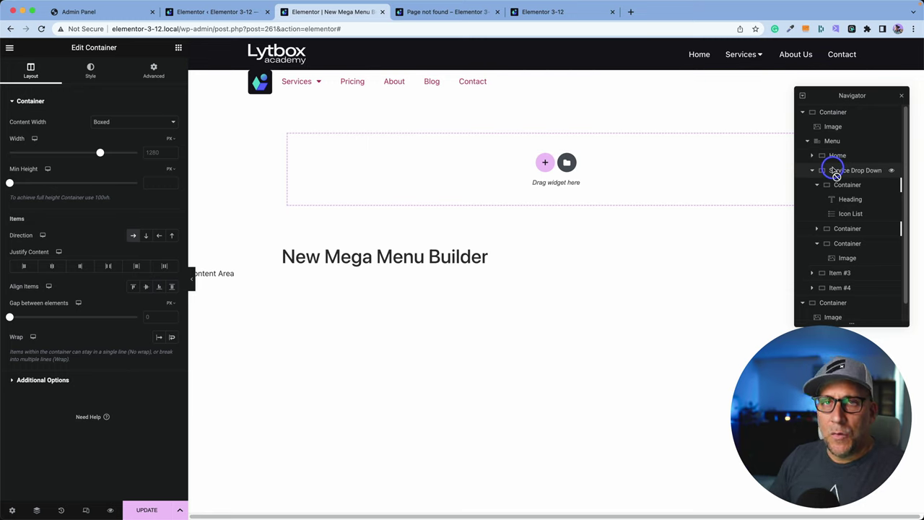
click(837, 157)
drag(829, 207, 660, 175)
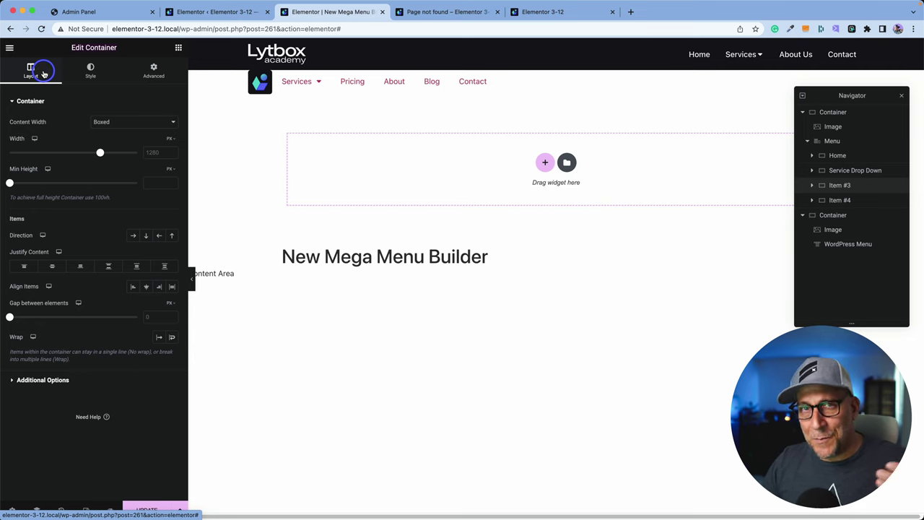
Set the padding of the Service Drop Down container to 31 px on all sides
click(839, 176)
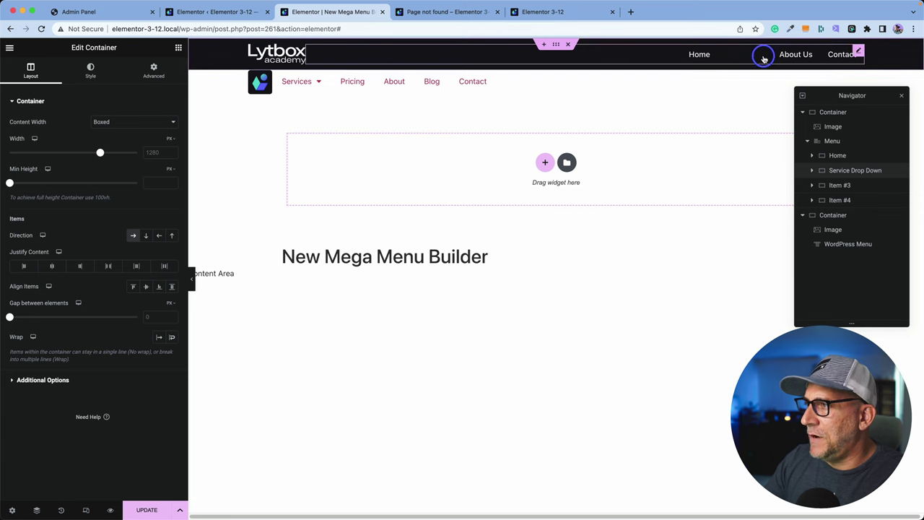
click(762, 54)
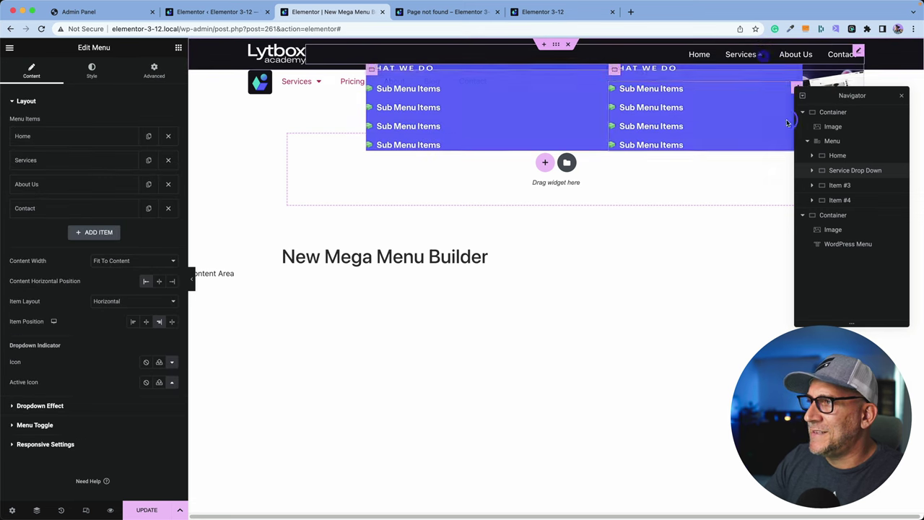
click(151, 71)
click(840, 175)
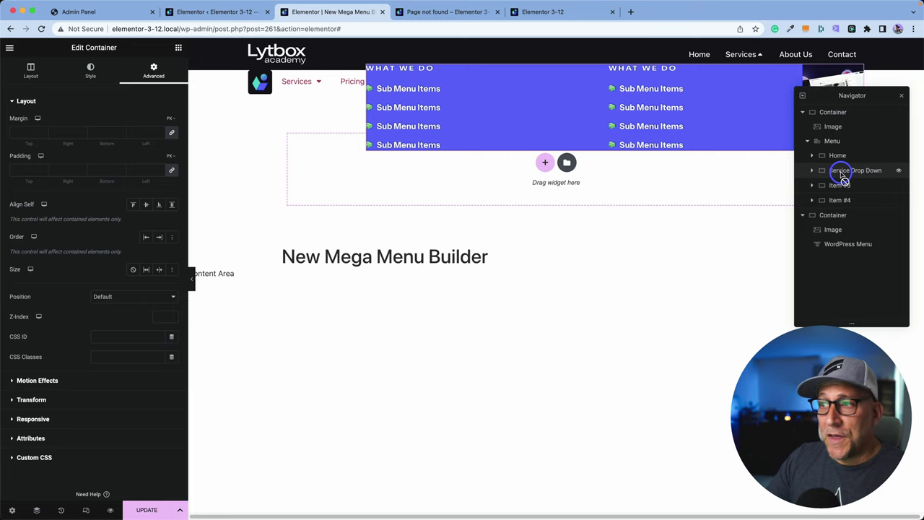
drag(842, 175, 144, 171)
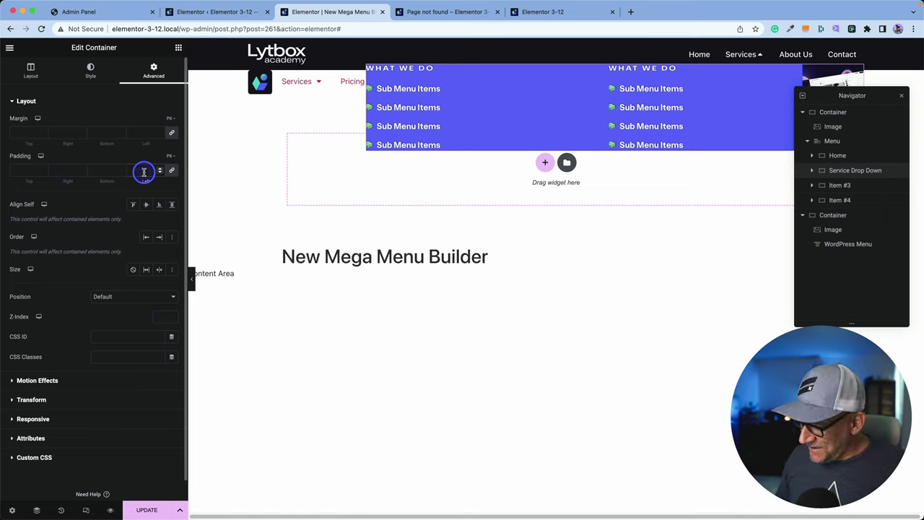
text(20)
click(160, 167)
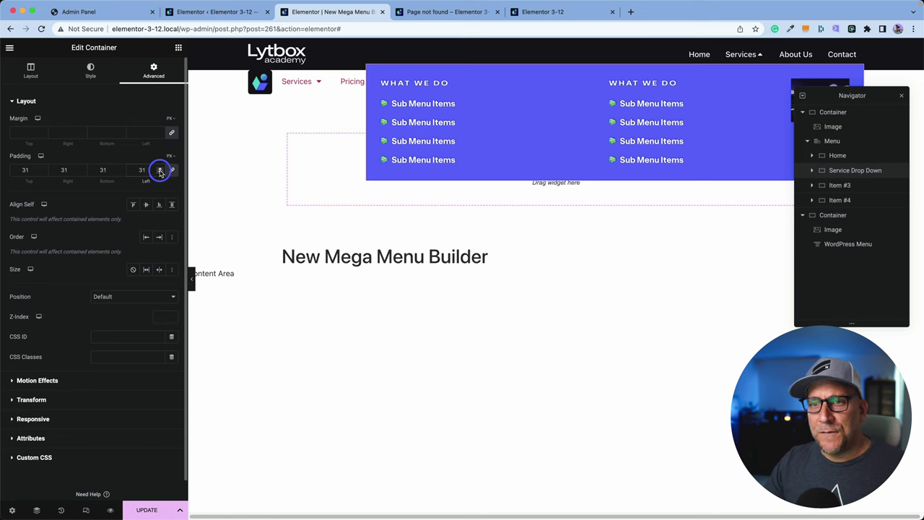
Set the border radius of the Service Drop Down container to 4 px on all corners
click(85, 67)
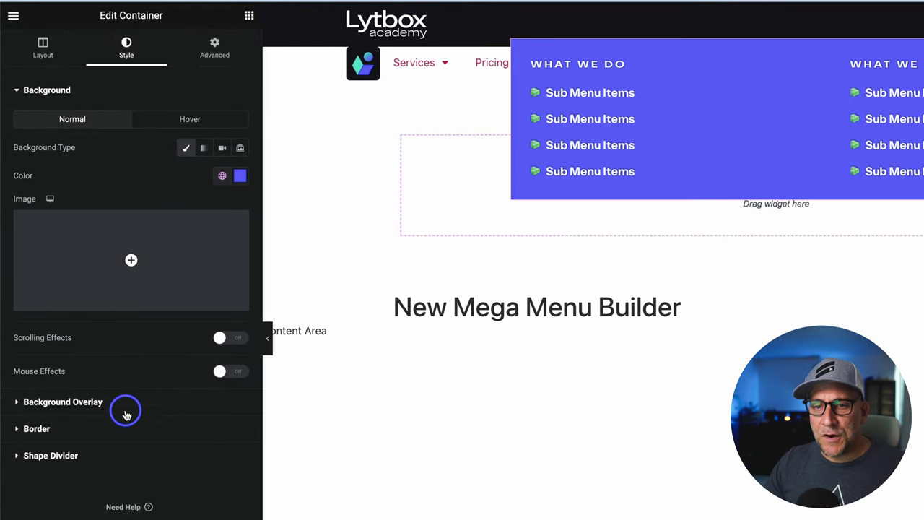
click(112, 404)
click(198, 238)
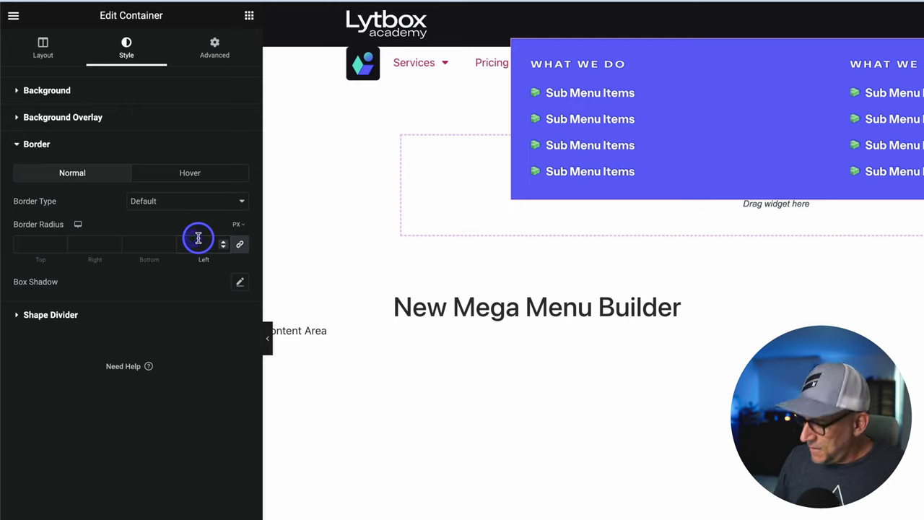
text(3)
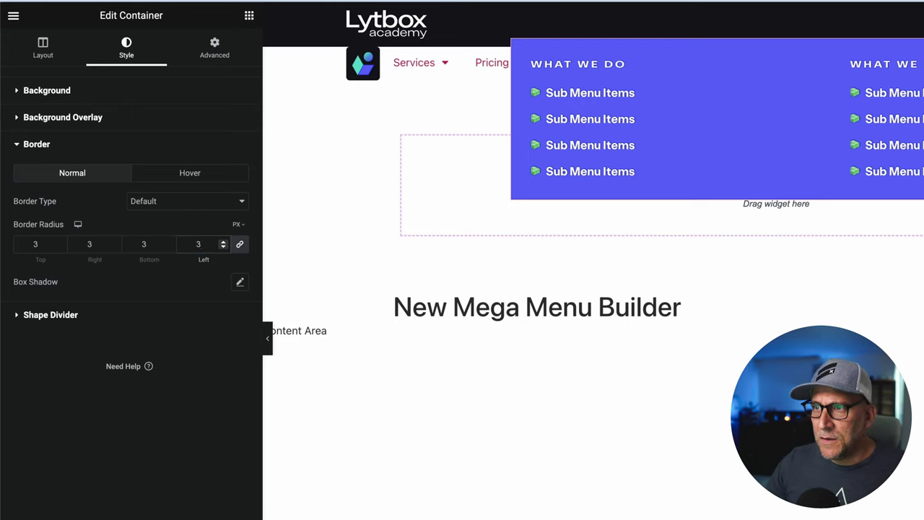
click(223, 241)
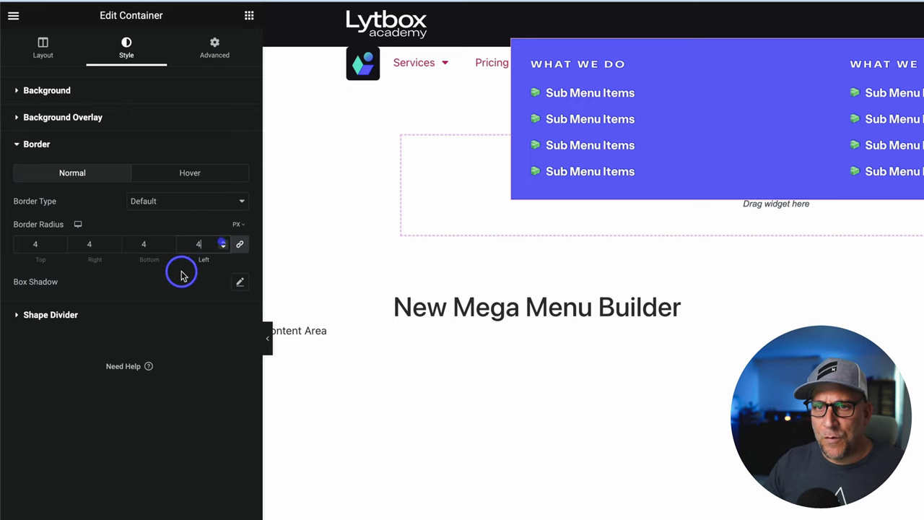
Give the Service Drop Down container a box shadow with vertical 10, blur 40, spread -3 and color rgba(0, 0, 0, 0.27)
click(239, 282)
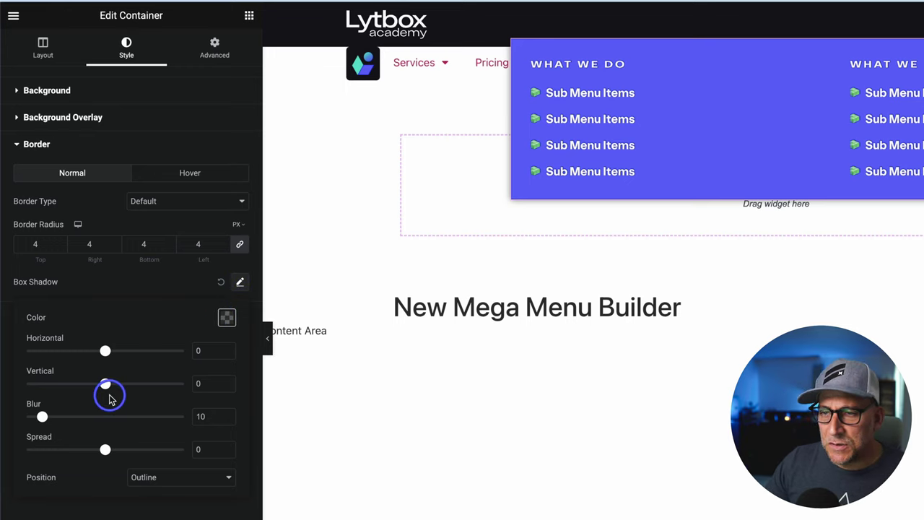
drag(43, 416, 91, 416)
drag(104, 383, 113, 388)
drag(105, 449, 104, 455)
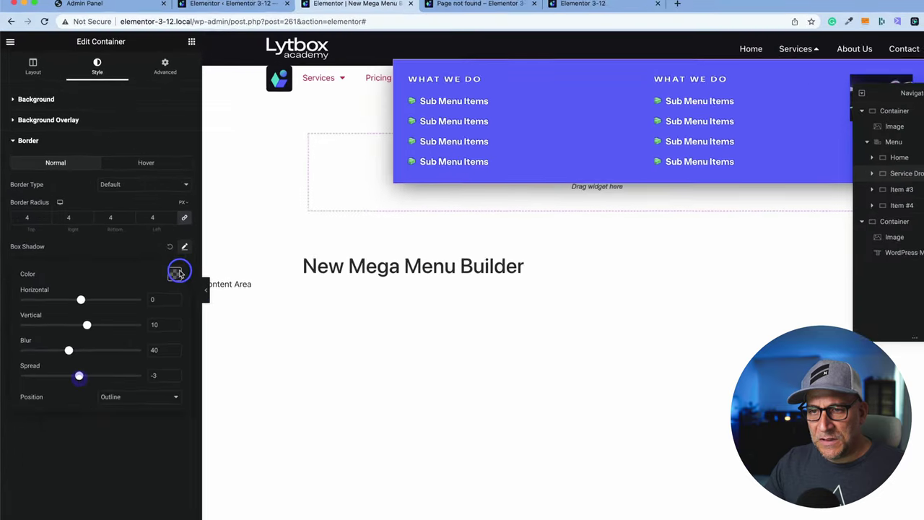
click(227, 318)
drag(106, 397, 85, 397)
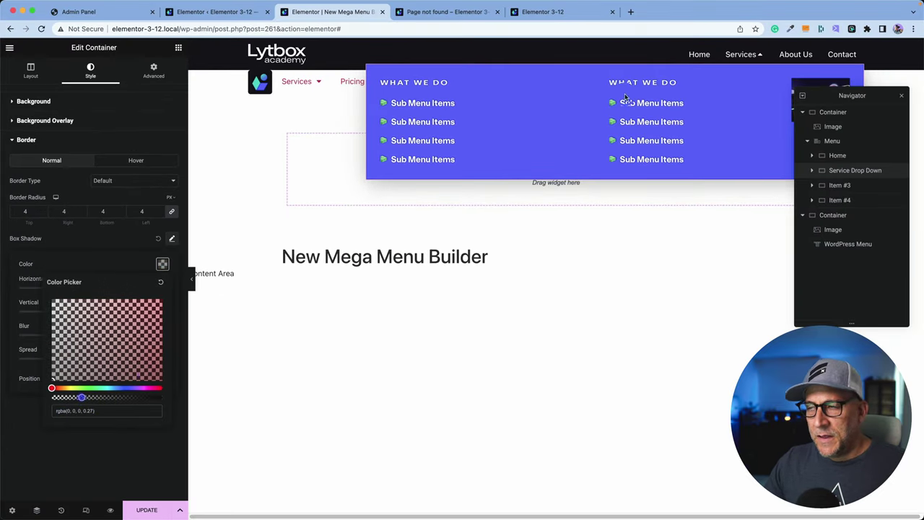
Select the menu through its Services item and move the Navigator clear of the dropdown to view it in full
click(749, 55)
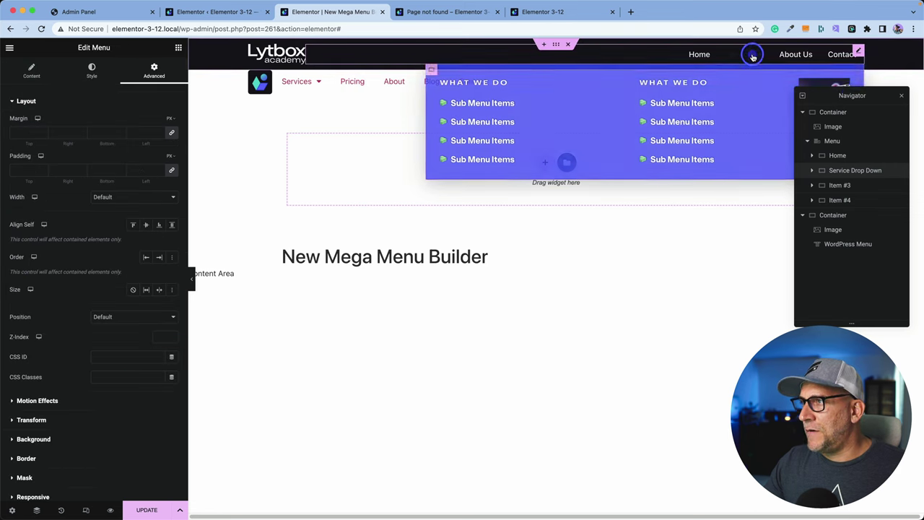
drag(866, 96, 742, 279)
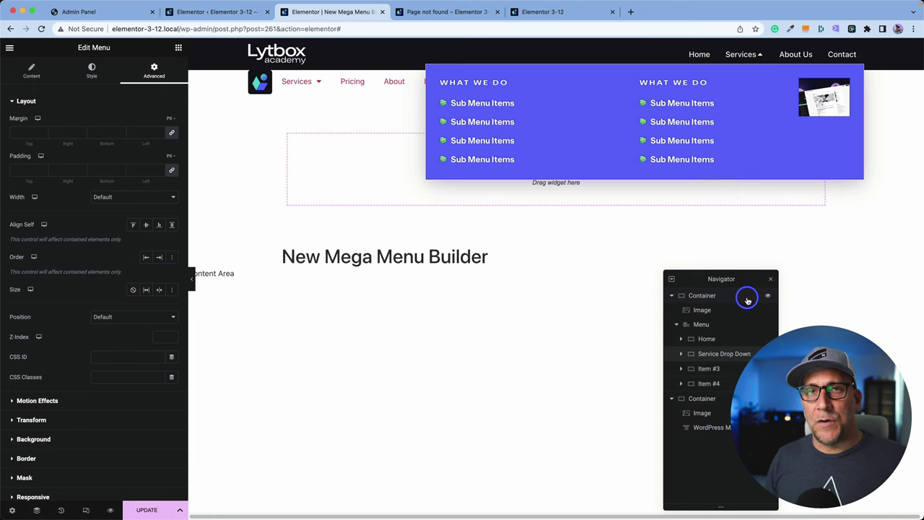
Switch to the page preview and inspect the Services link of the lower WordPress menu in DevTools
click(542, 12)
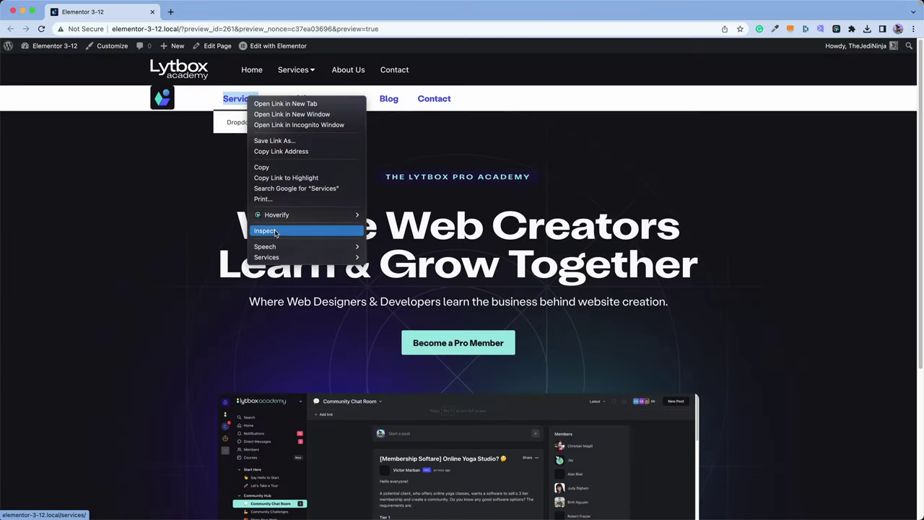
click(266, 230)
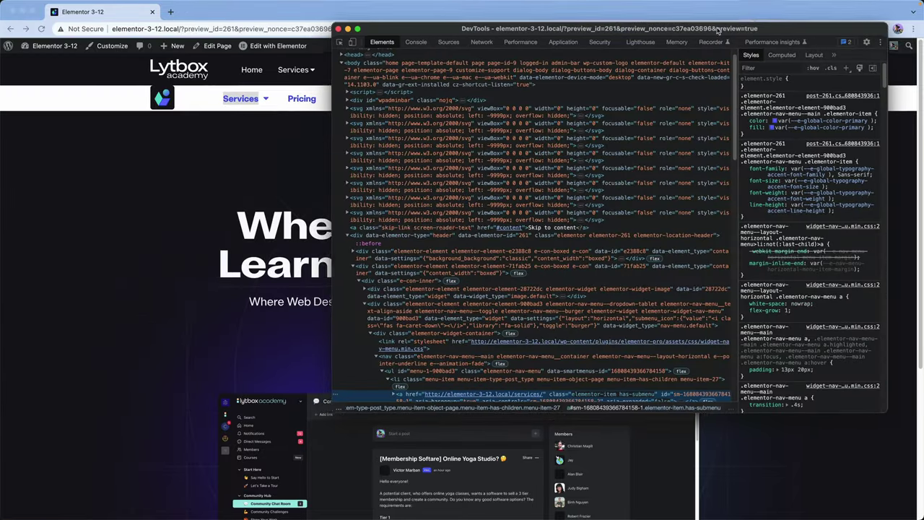
scroll(435, 259, down, 5)
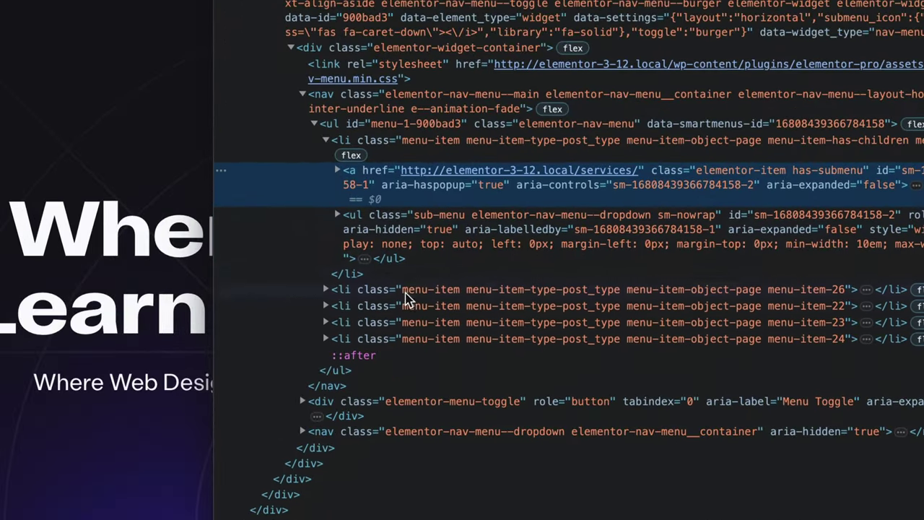
scroll(406, 297, down, 1)
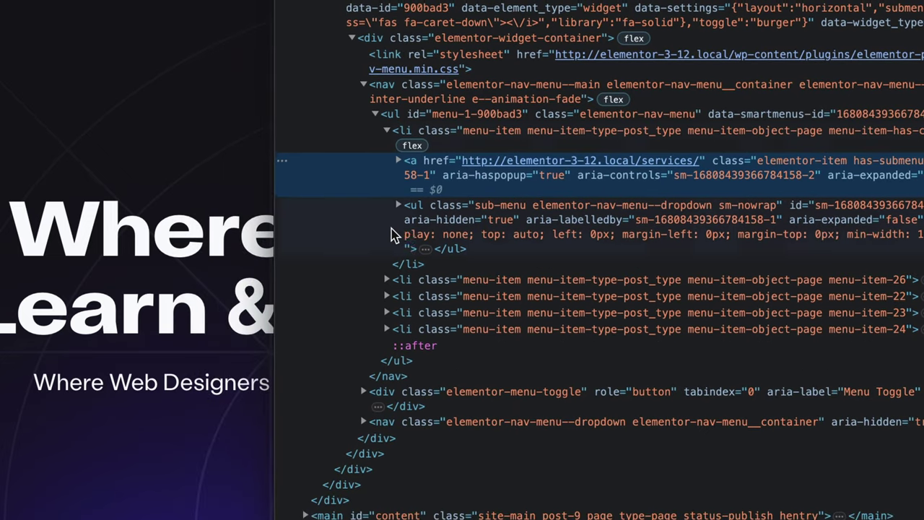
scroll(390, 180, up, 1)
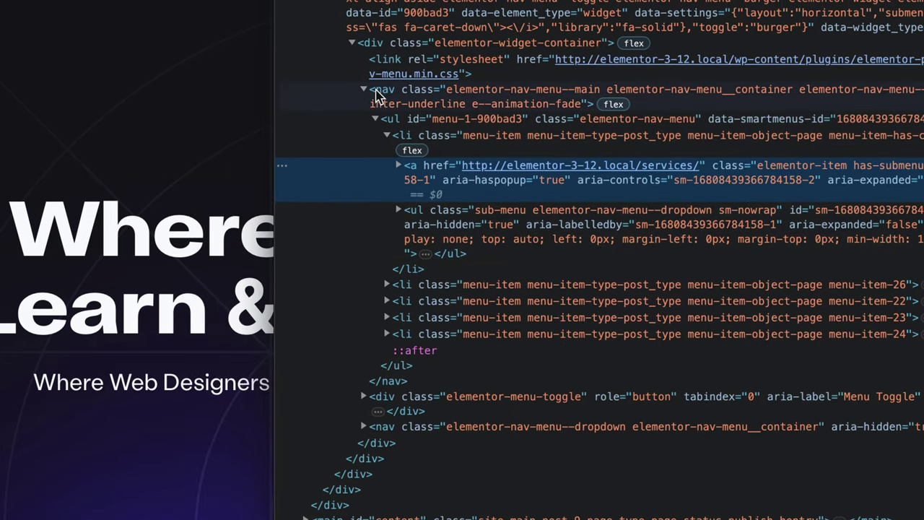
Examine the WordPress menu's nested nav, ul, li and a elements in the code, and leave DevTools
click(379, 95)
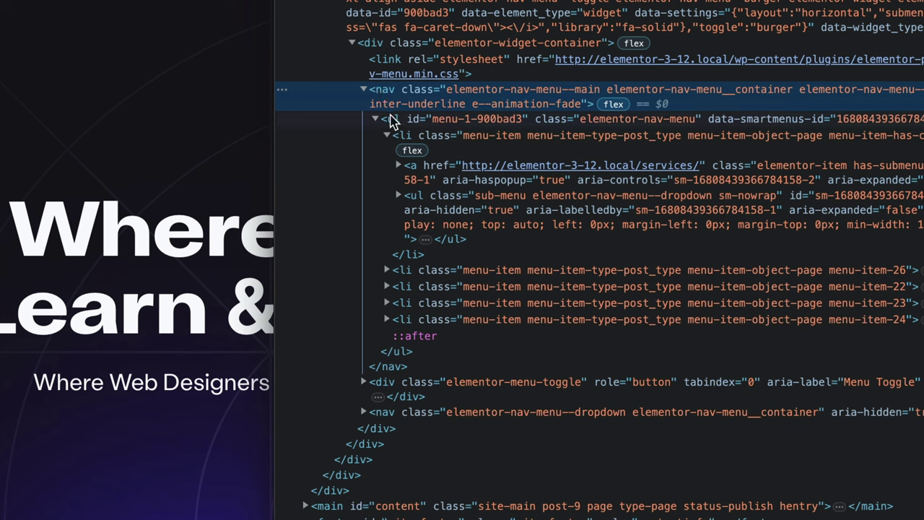
click(390, 120)
click(405, 137)
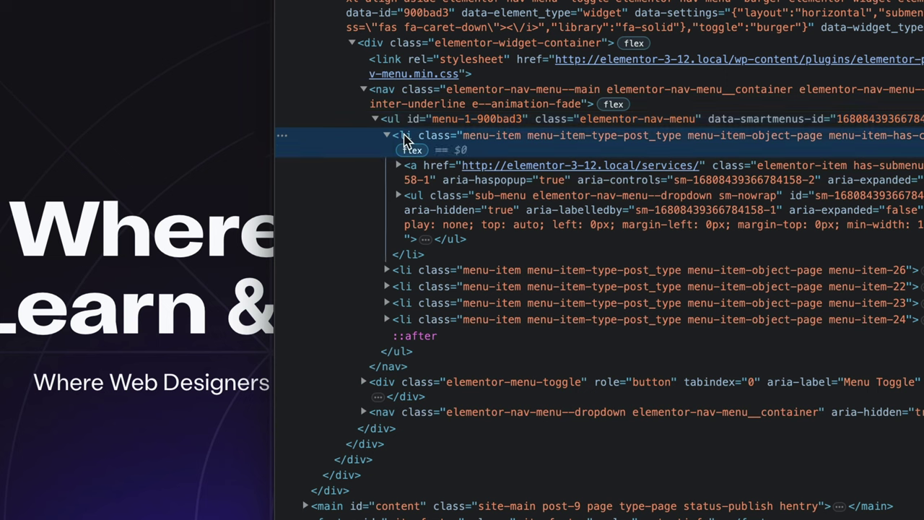
click(416, 171)
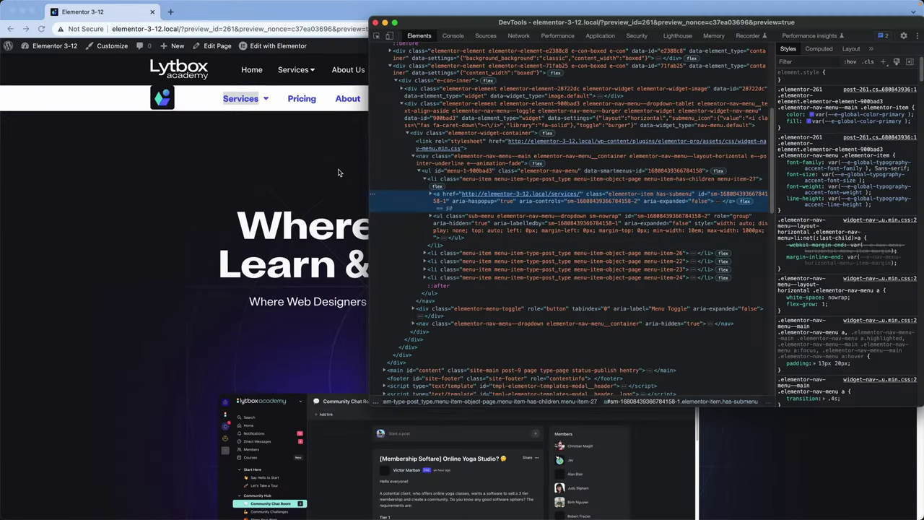
click(340, 167)
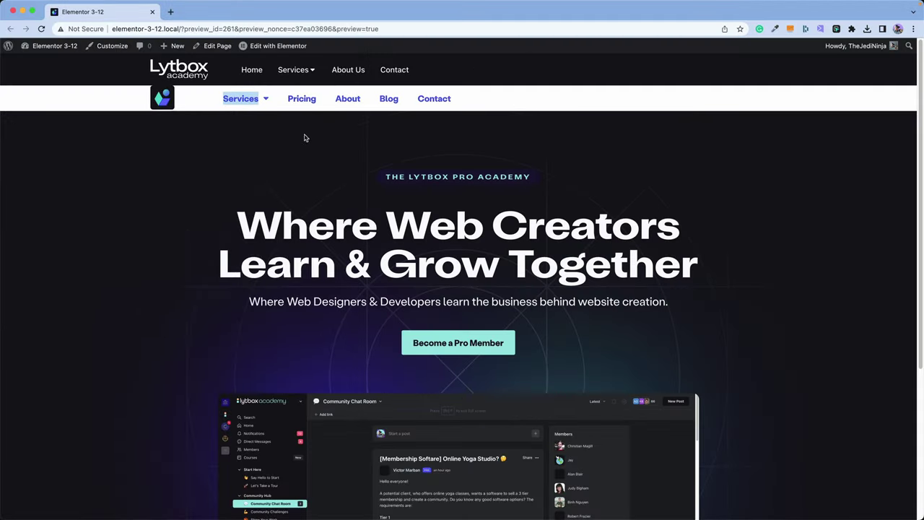
Inspect the Home link of the new mega menu and expand its e-n-menu-toggle element in the code
right_click(254, 69)
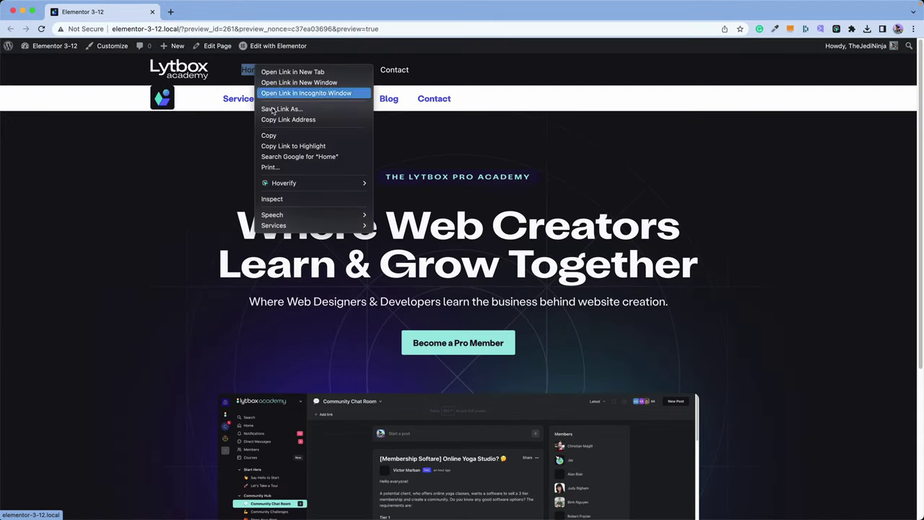
click(281, 198)
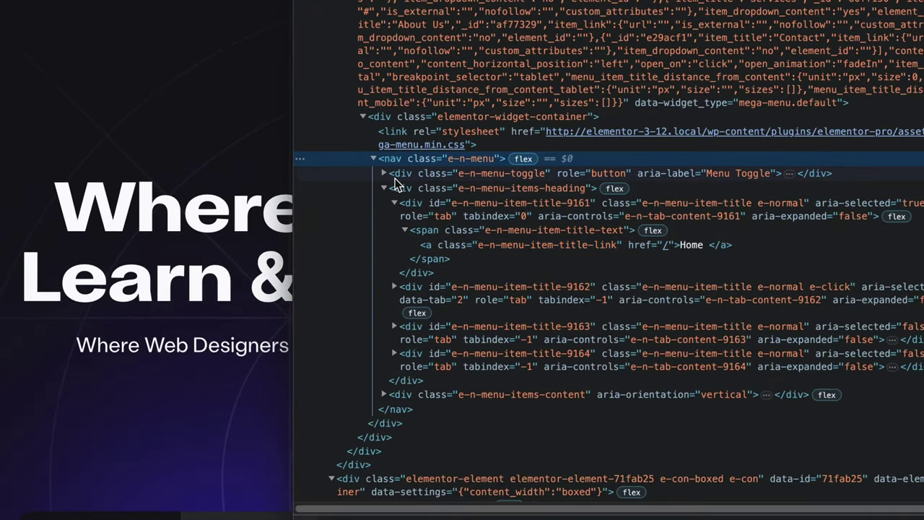
click(387, 175)
click(384, 174)
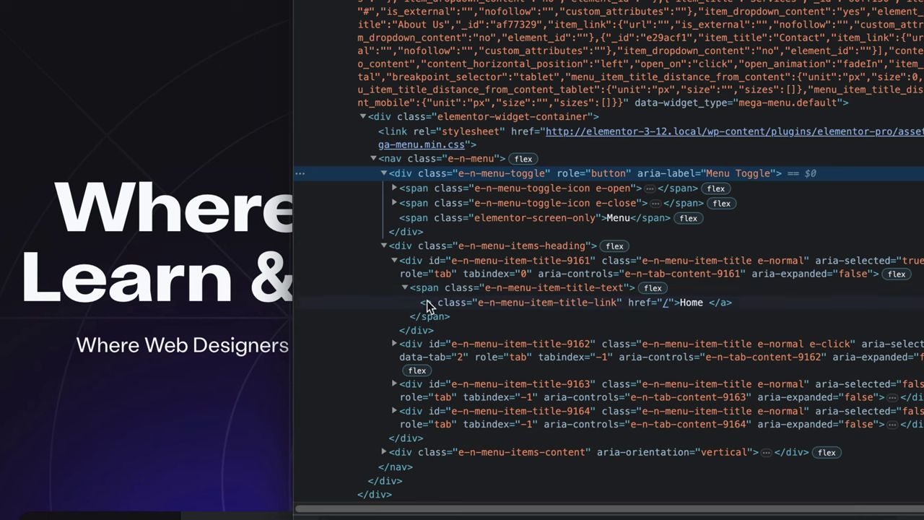
scroll(443, 319, down, 1)
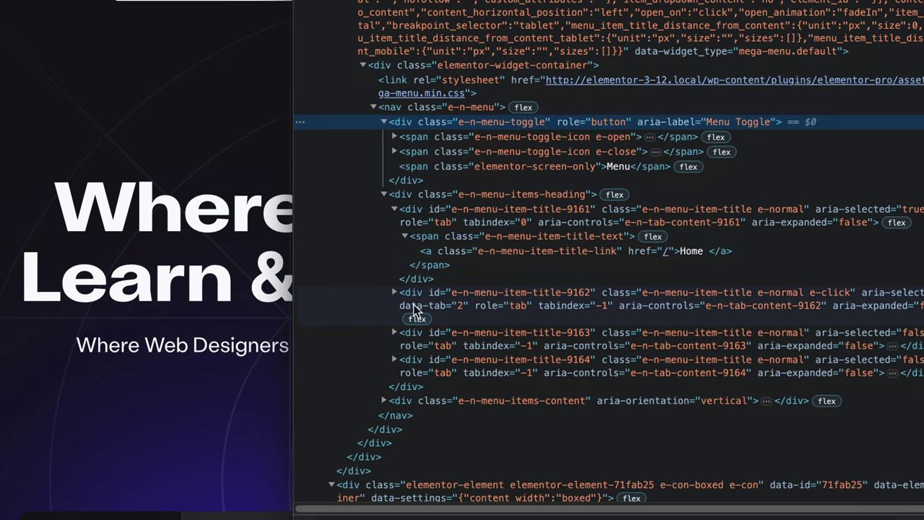
Collapse the e-n-menu-items-heading element and expand e-n-menu-items-content with its first two item titles and the dropdown container
click(384, 193)
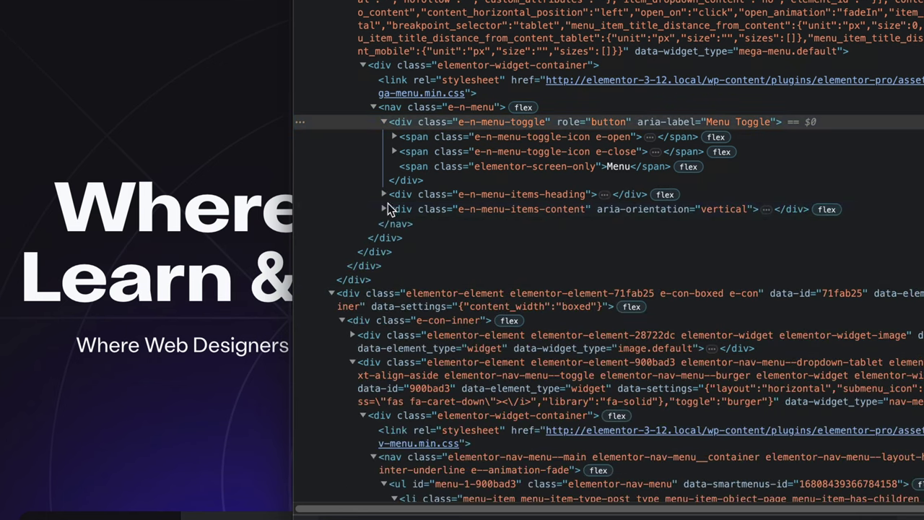
click(384, 208)
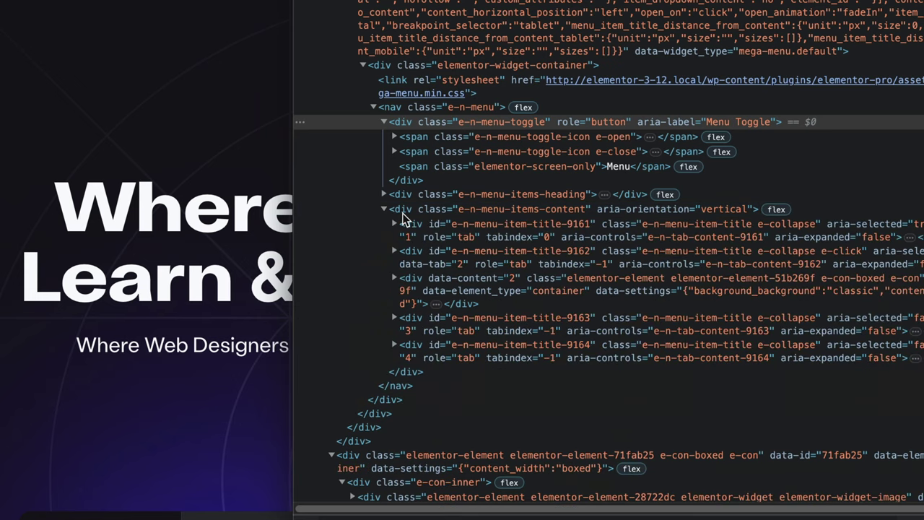
click(397, 222)
scroll(399, 241, down, 1)
click(396, 245)
scroll(396, 249, down, 1)
click(396, 278)
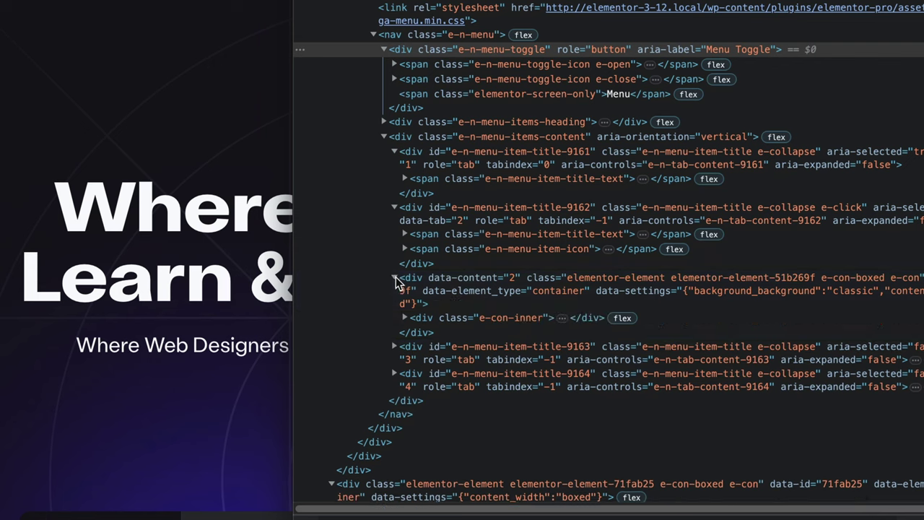
Expand the dropdown's e-con-inner element down to the first column's heading widget to examine the nested divs, and close DevTools
scroll(405, 277, down, 1)
click(405, 304)
scroll(404, 304, down, 1)
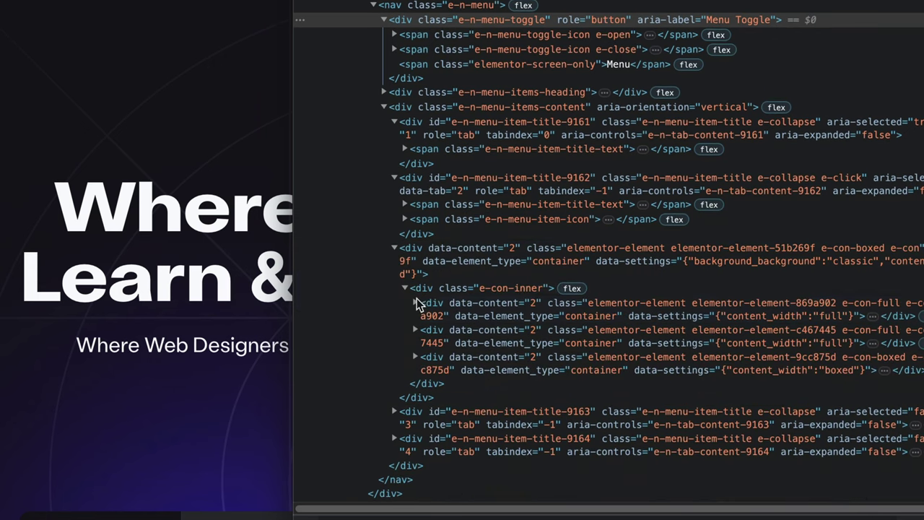
click(417, 302)
scroll(423, 300, down, 1)
click(426, 303)
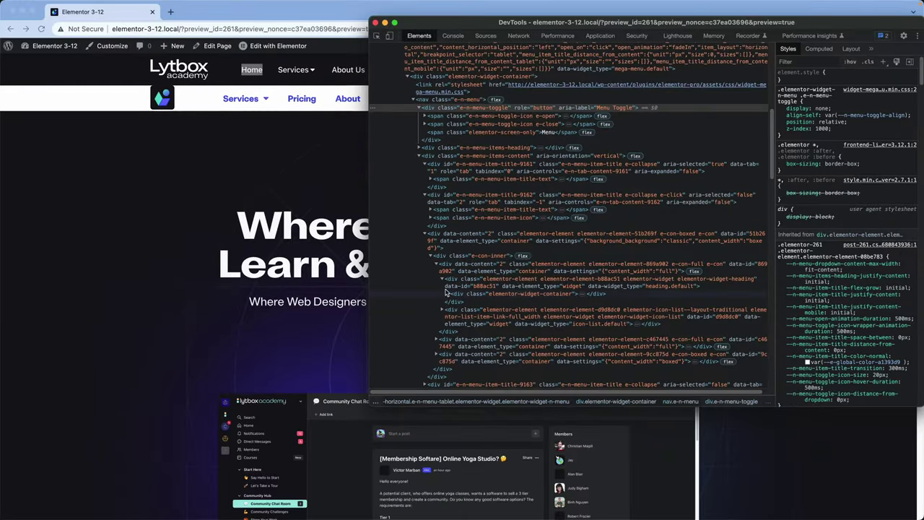
key(alt+super+i)
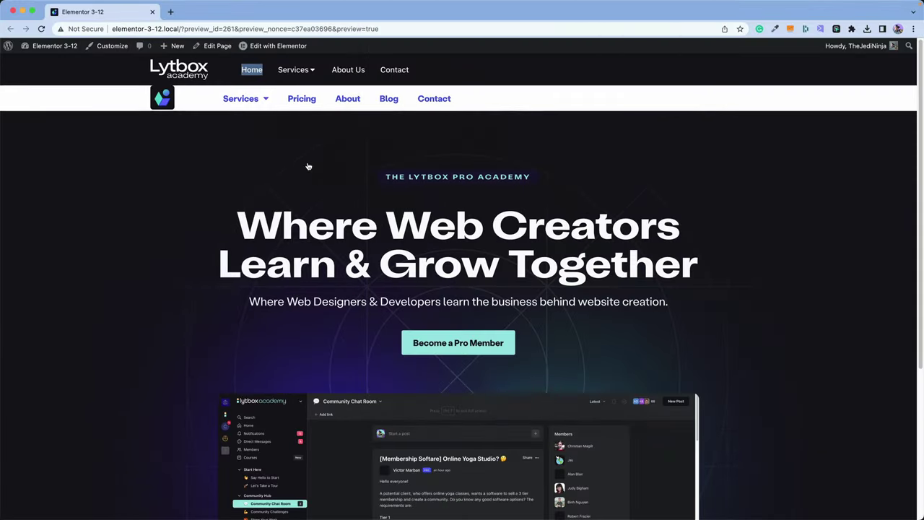